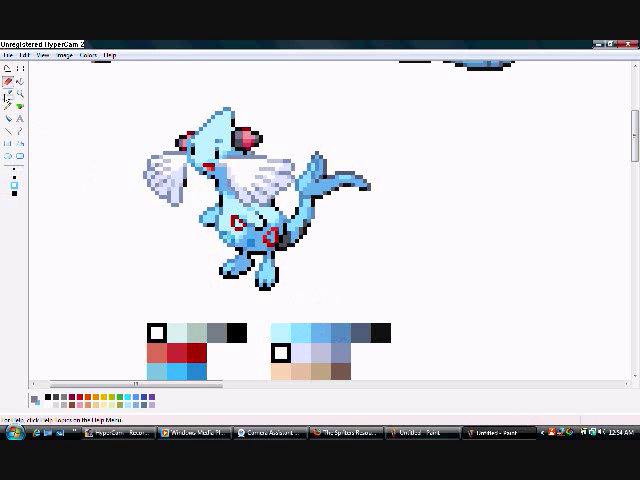
left_click(8, 93)
Step: Sample the body's blue and paint it over the tail base
right_click(300, 333)
left_click_drag(280, 245, 295, 225)
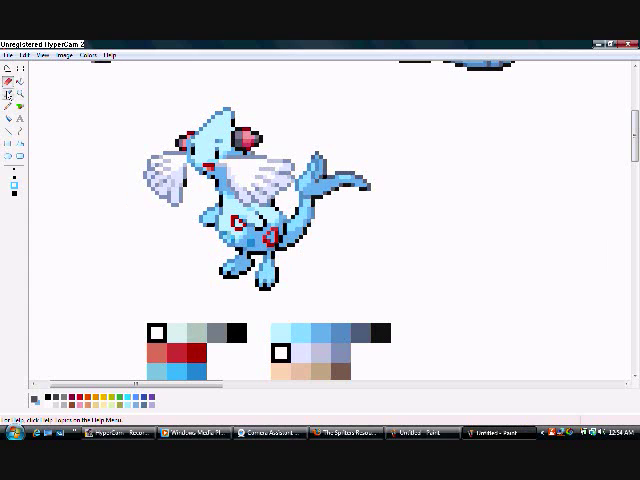
left_click(8, 105)
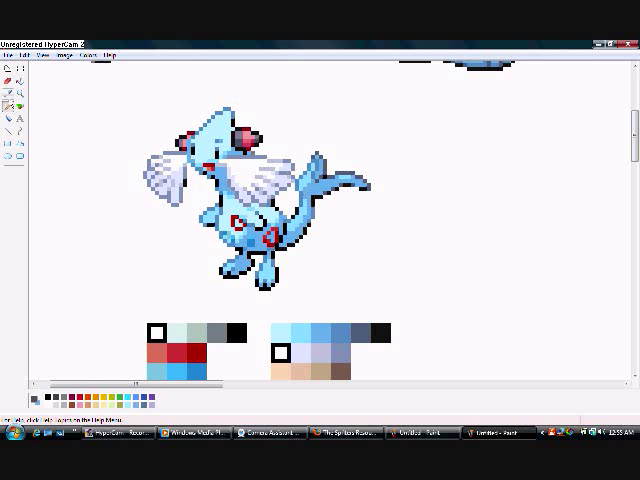
Step: Resample the light blue from the sprite, then zoom out to the whole sprite sheet
left_click(300, 332)
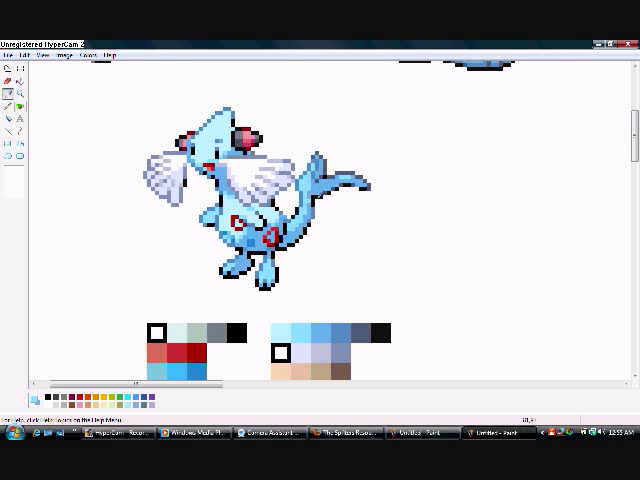
left_click(8, 93)
left_click(160, 98)
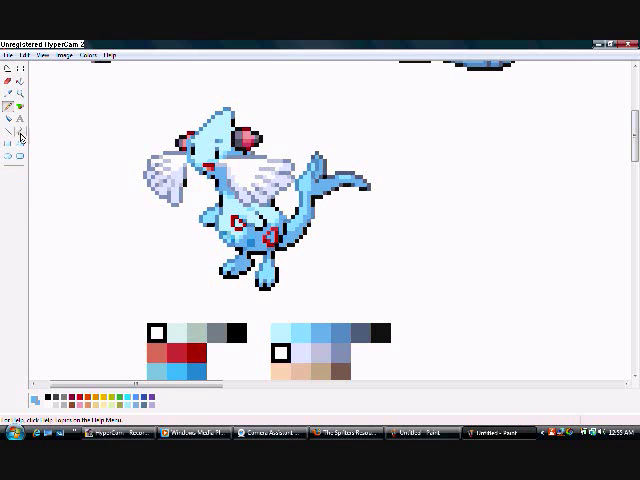
left_click(8, 93)
left_click(153, 100)
left_click(20, 93)
left_click(50, 111)
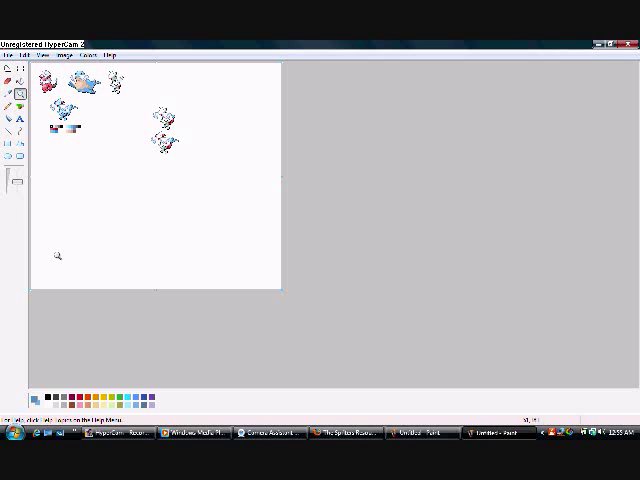
Step: Zoom in on the fused sprite and sample pink from the top-left sprite
left_click(90, 139)
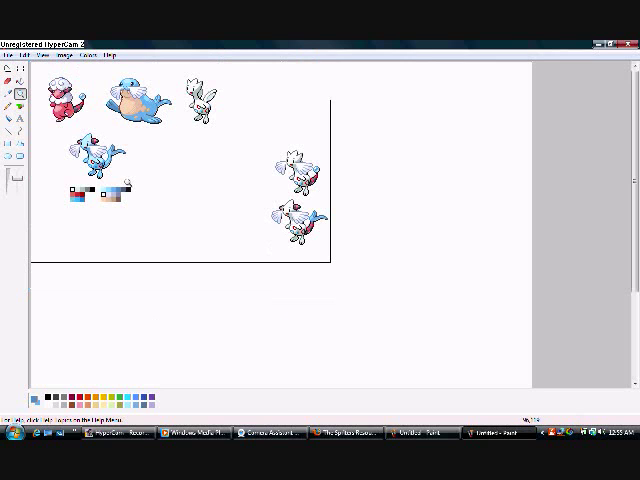
left_click(118, 185)
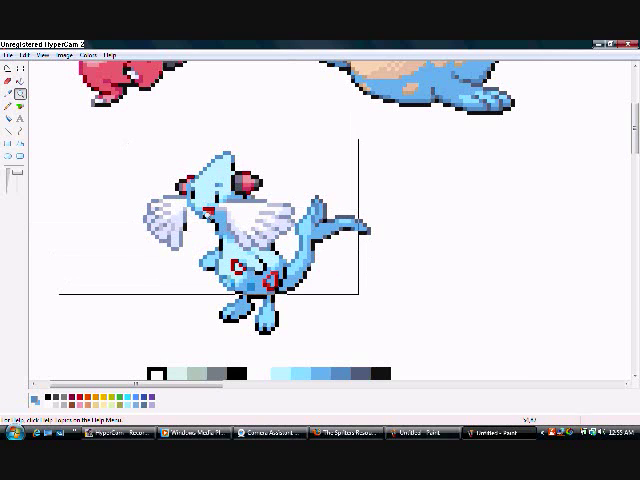
scroll(197, 214, "down", 3)
scroll(310, 260, "up", 4)
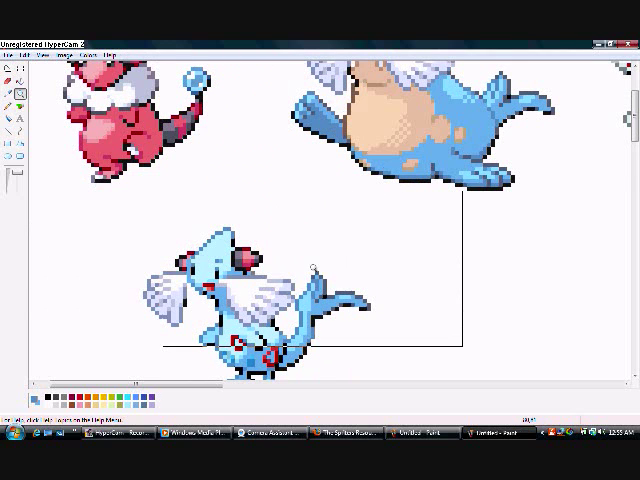
scroll(317, 256, "down", 3)
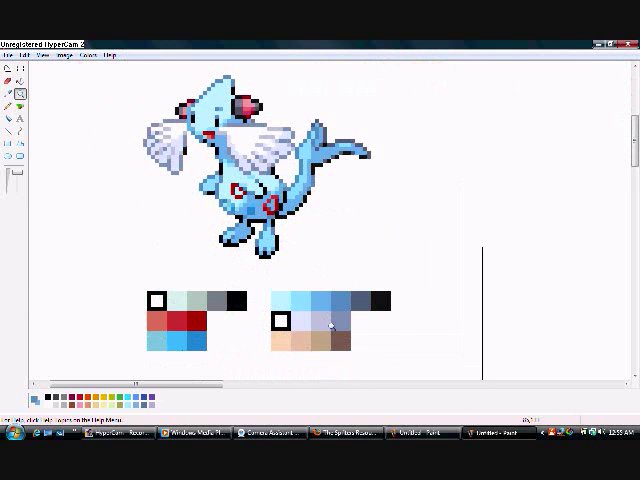
left_click(8, 93)
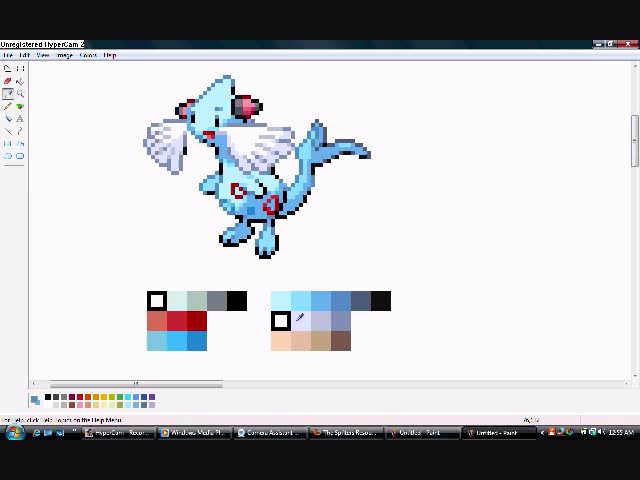
scroll(47, 139, "up", 2)
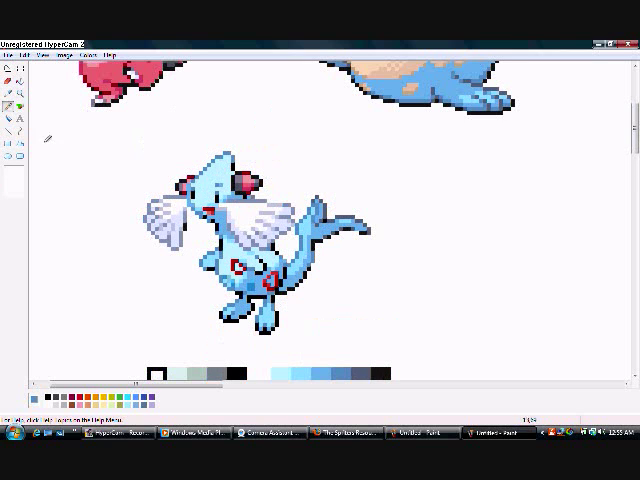
left_click(100, 90)
Step: Paint the crest, undo a bad stroke, and resample colour from the top-left sprite
left_click(8, 81)
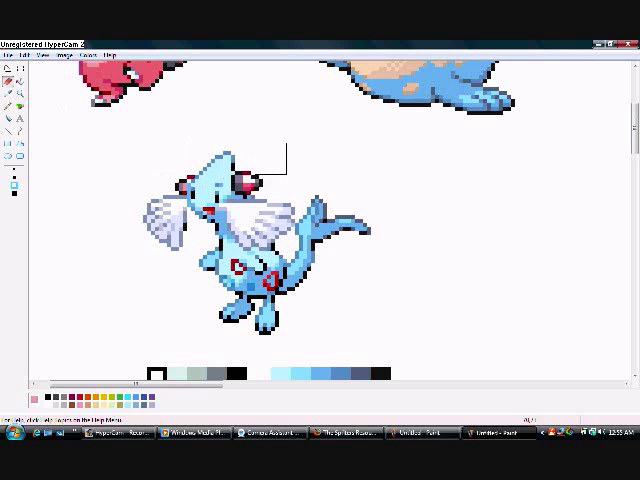
key("ctrl+z")
left_click(9, 93)
left_click(90, 91)
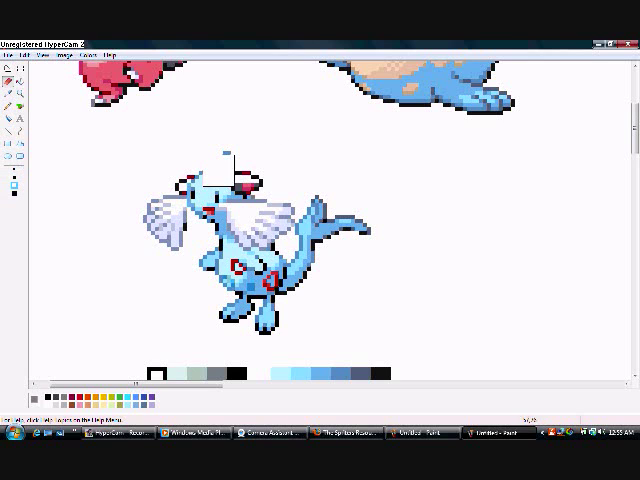
left_click(8, 93)
scroll(330, 220, "down", 2)
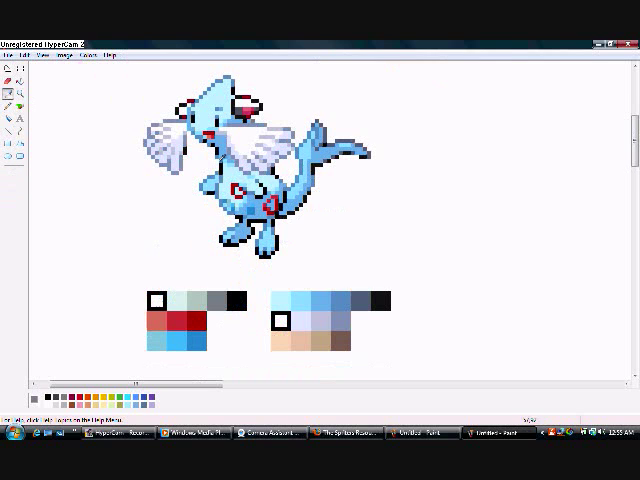
Step: Sample pink from the swatches and retouch the crest with the Pencil
left_click(301, 308)
scroll(165, 220, "up", 4)
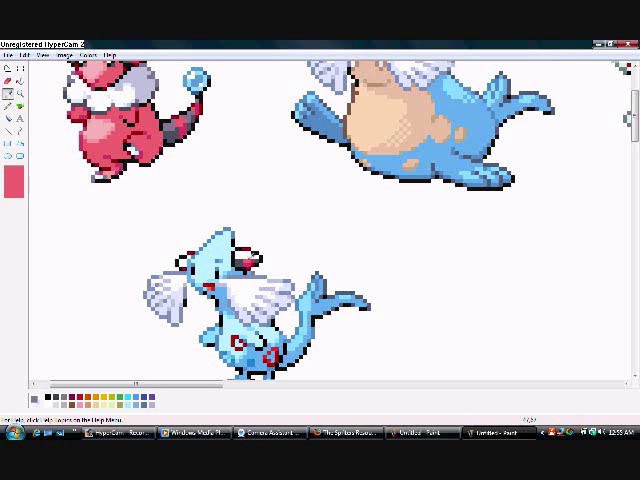
left_click(125, 128)
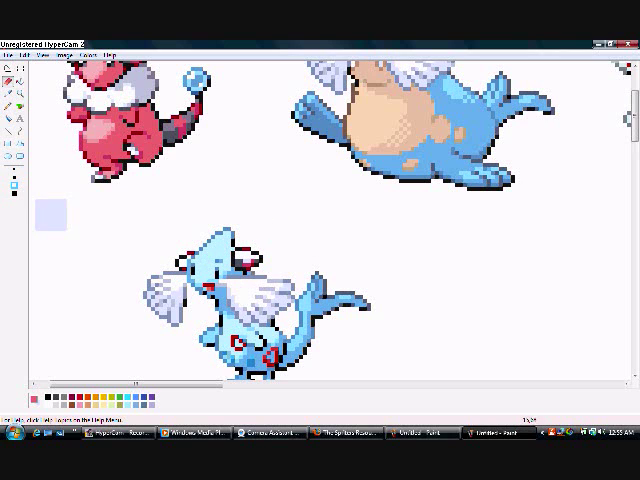
left_click(8, 105)
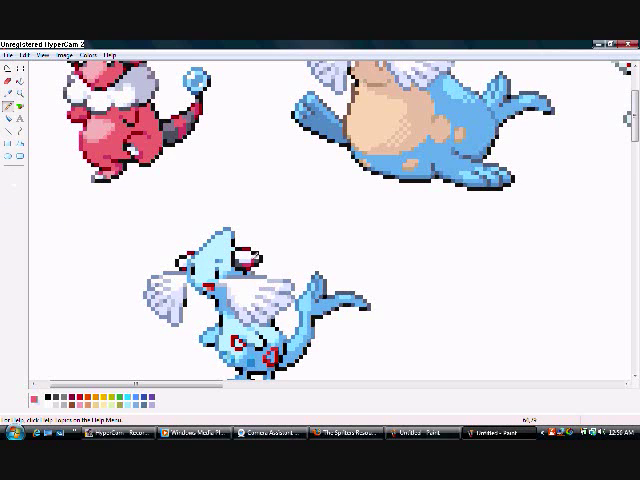
left_click(8, 93)
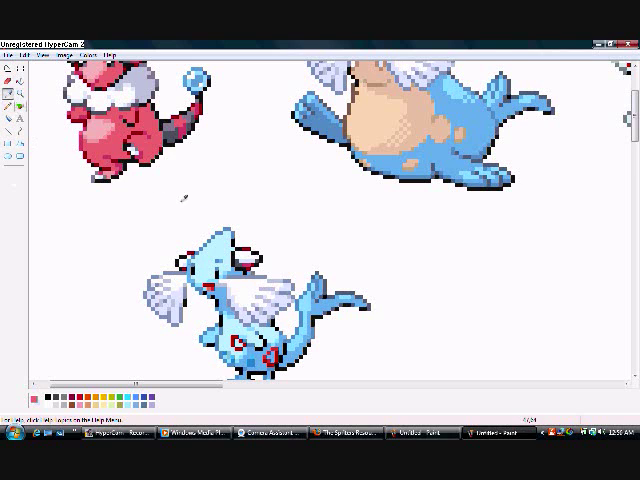
scroll(200, 210, "down", 3)
scroll(238, 234, "down", 3)
scroll(300, 300, "up", 5)
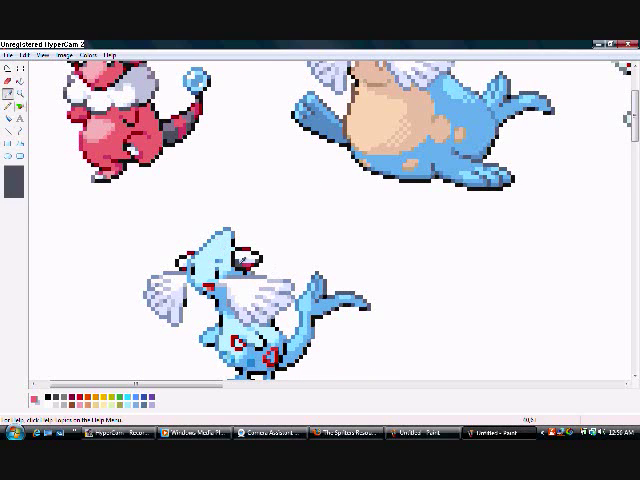
Step: Repaint crest edges in red and make blue-grey the background colour
left_click(240, 250)
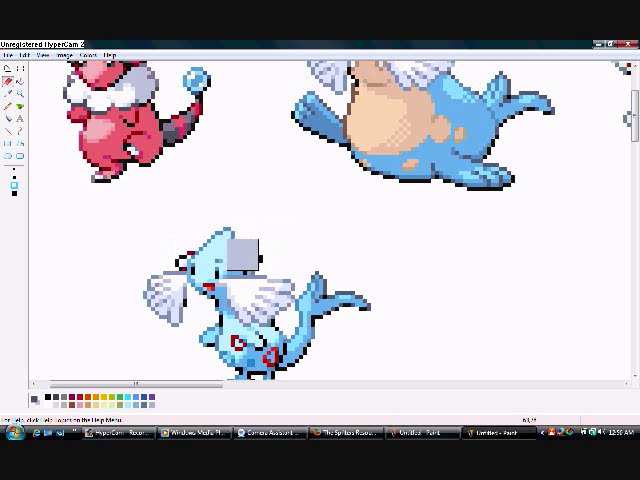
left_click(8, 93)
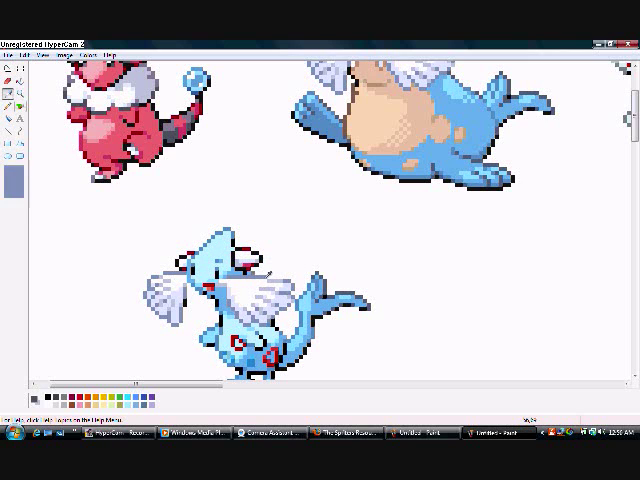
left_click(127, 132)
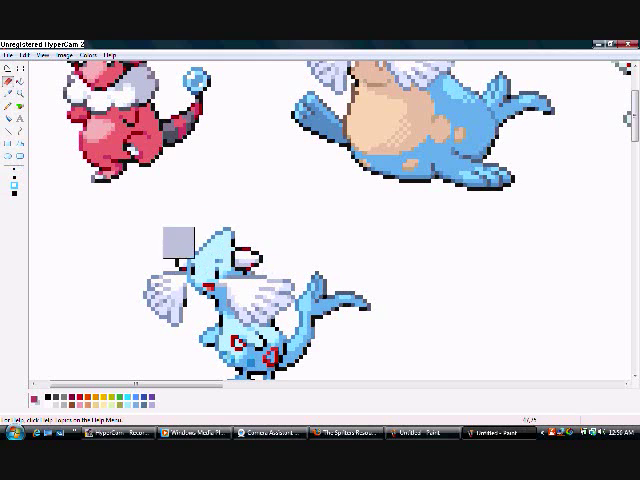
scroll(86, 207, "down", 3)
scroll(8, 93, "down", 3)
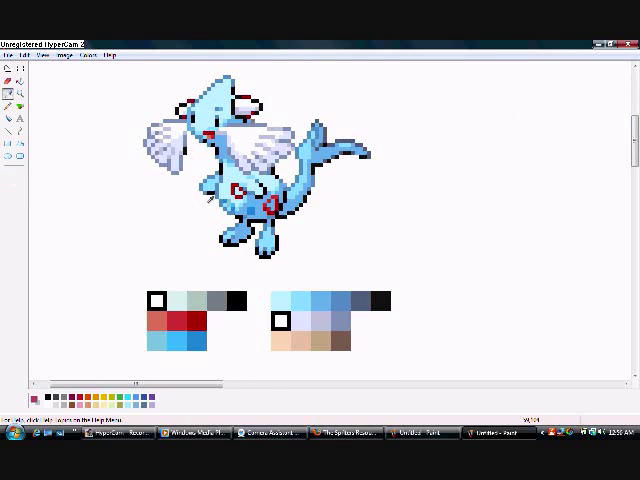
left_click(8, 91)
right_click(344, 311)
scroll(293, 264, "up", 5)
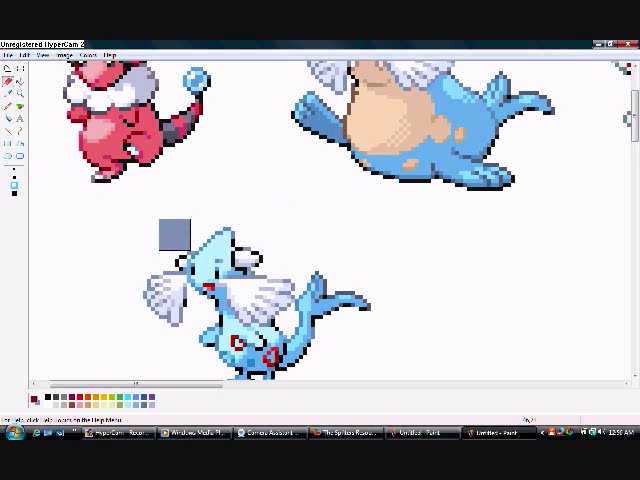
Step: Shade the white crest light grey, then zoom out to the full canvas at 1x
left_click(8, 106)
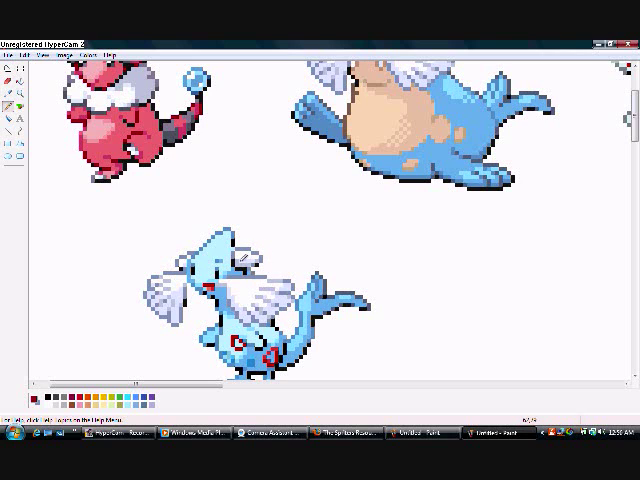
left_click(20, 93)
right_click(100, 170)
right_click(96, 189)
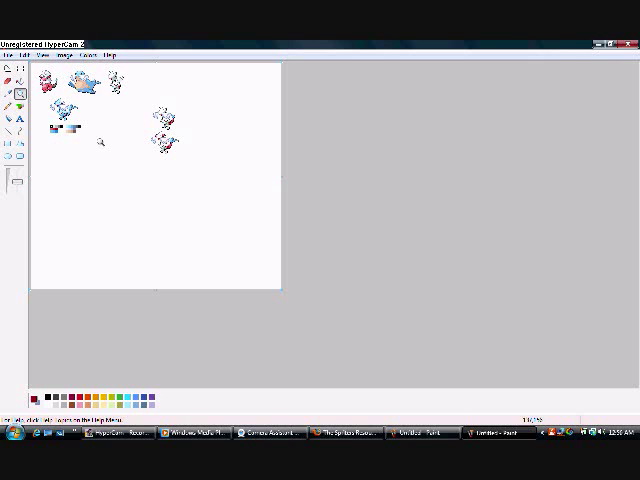
Step: Zoom in on the dragon and sample the peach, red and tan swatches
left_click(103, 139)
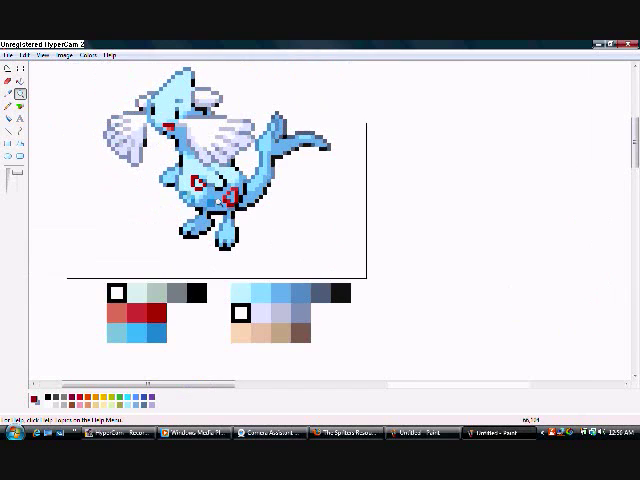
left_click(8, 93)
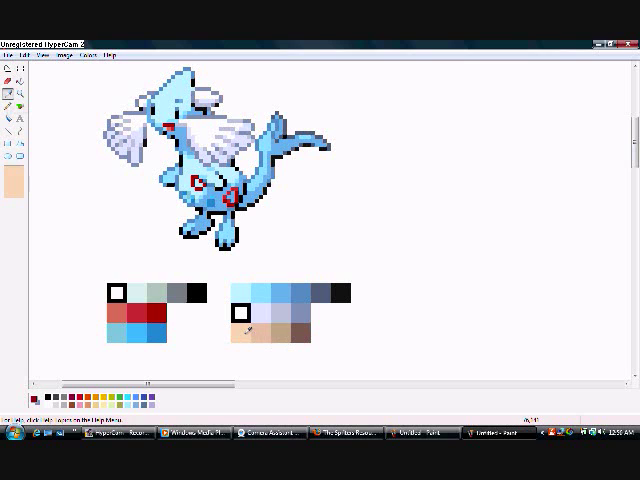
left_click(246, 330)
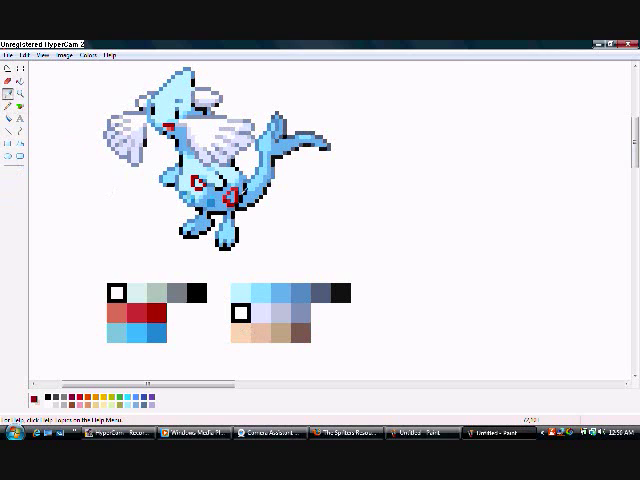
left_click(8, 93)
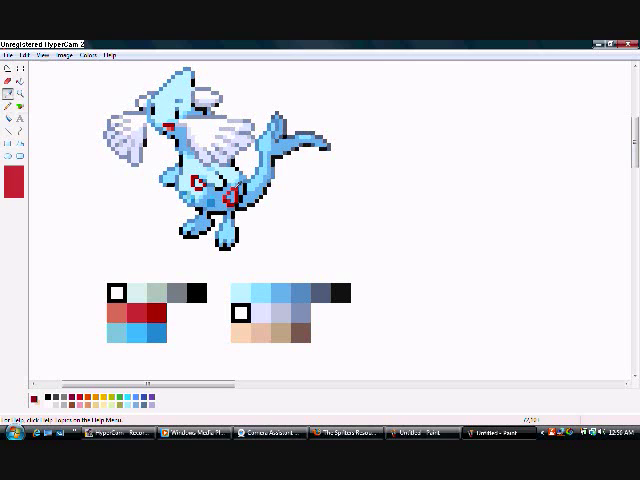
left_click(136, 312)
left_click(8, 93)
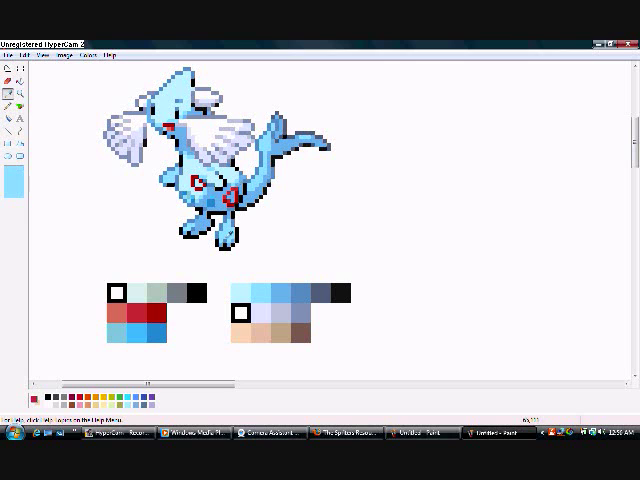
left_click(257, 317)
Step: Paste a colour square over the belly, delete it, and undo the stray placements
key("ctrl+v")
mouse_move(129, 117)
left_mouse_down()
mouse_move(294, 207)
mouse_move(258, 214)
mouse_move(218, 182)
left_mouse_up()
key("Delete")
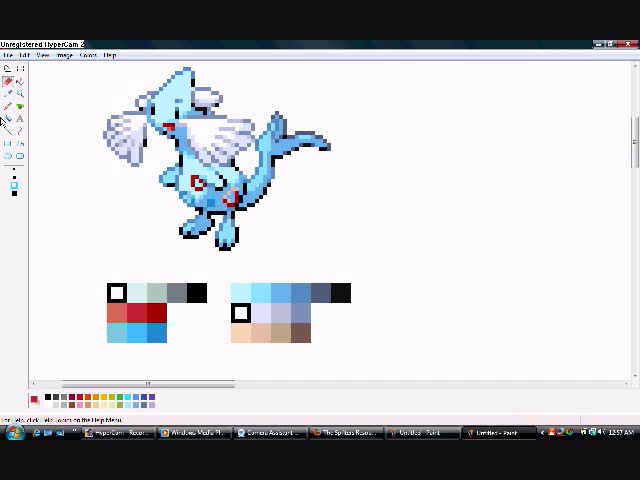
left_click(8, 93)
left_click(284, 330)
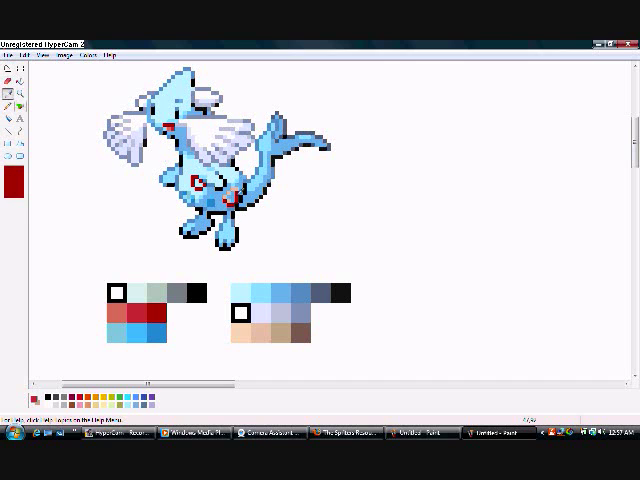
key("ctrl+z")
key("ctrl+z")
key("ctrl+z")
key("ctrl+z")
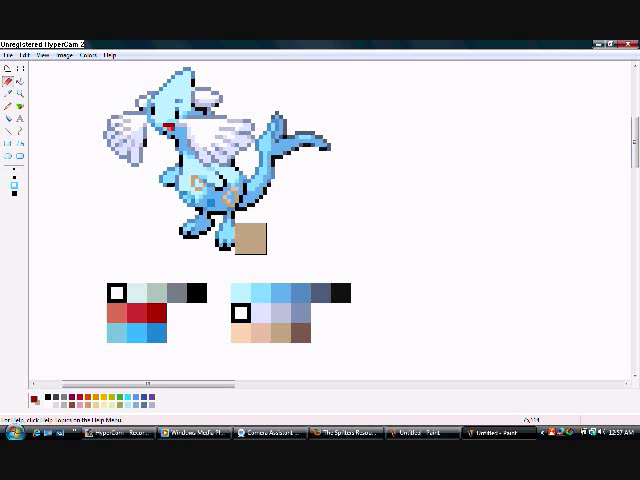
key("ctrl+z")
Step: Set tan as the secondary colour and resample the light-blue and tan swatches
left_click(8, 93)
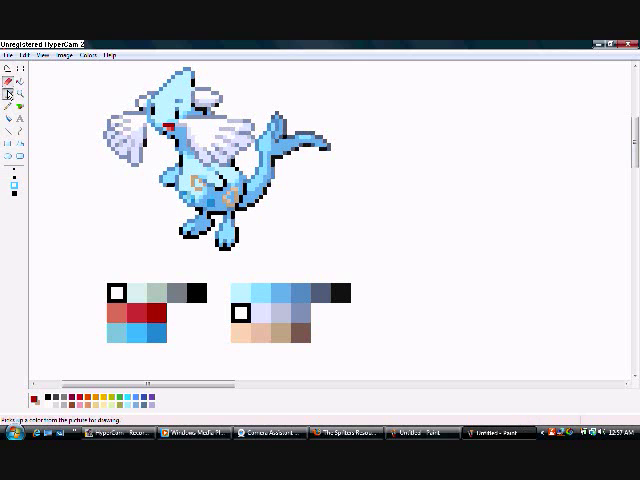
right_click(265, 326)
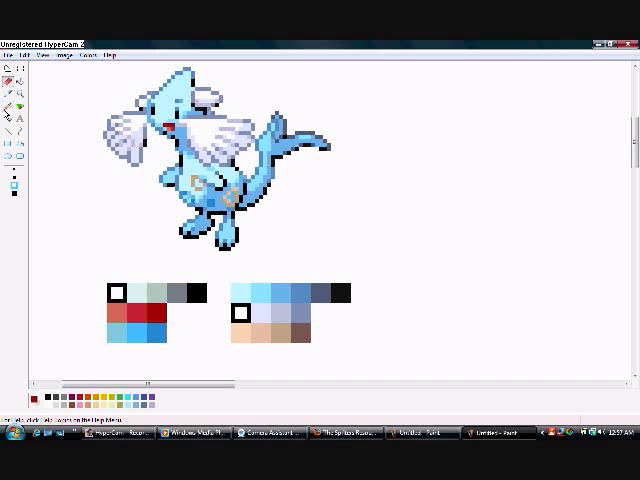
left_click(8, 93)
left_click(121, 331)
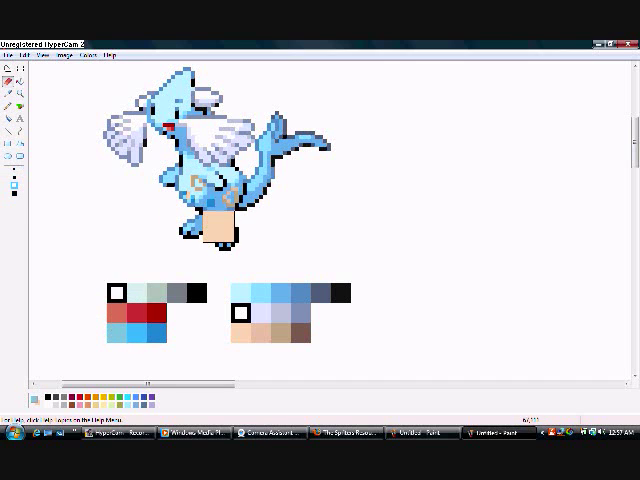
left_click(8, 93)
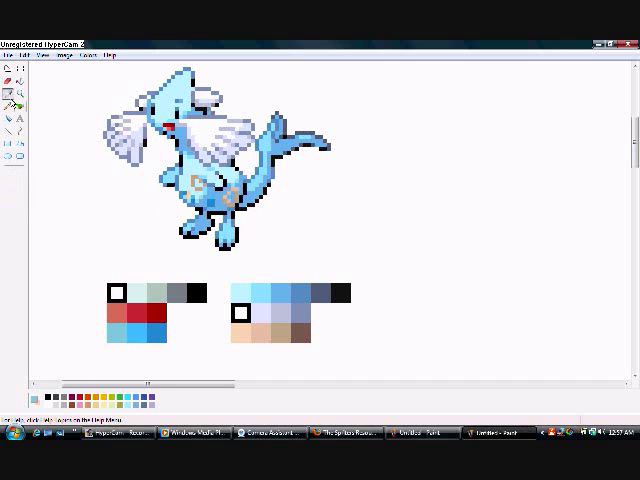
left_click(261, 329)
Step: Sample blue and pale swatches from the left and right palettes for the belly markings
left_click(8, 93)
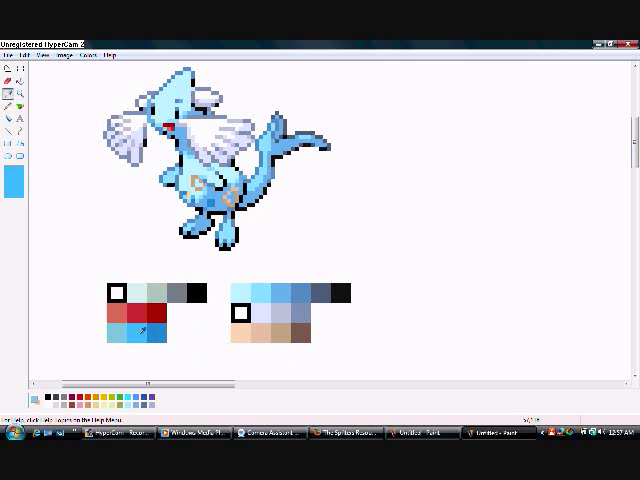
left_click(143, 331)
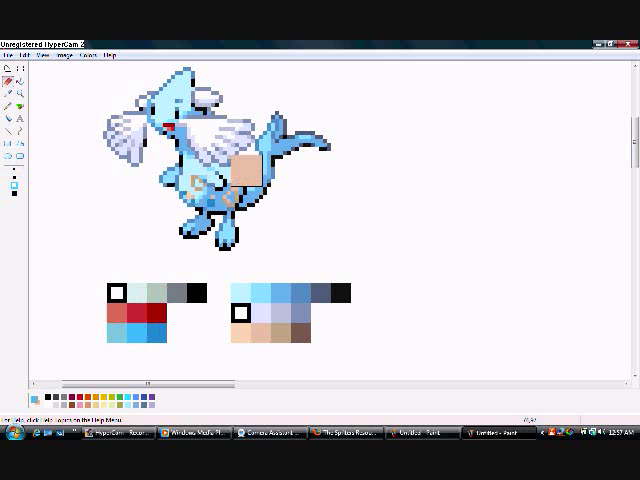
left_click(8, 93)
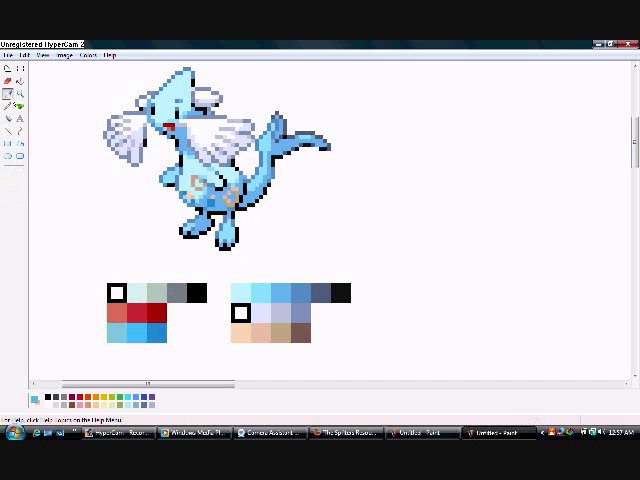
left_click(264, 311)
left_click(8, 93)
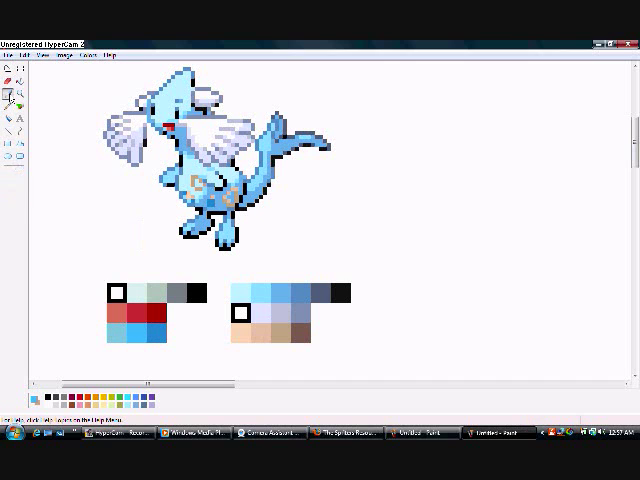
left_click(160, 318)
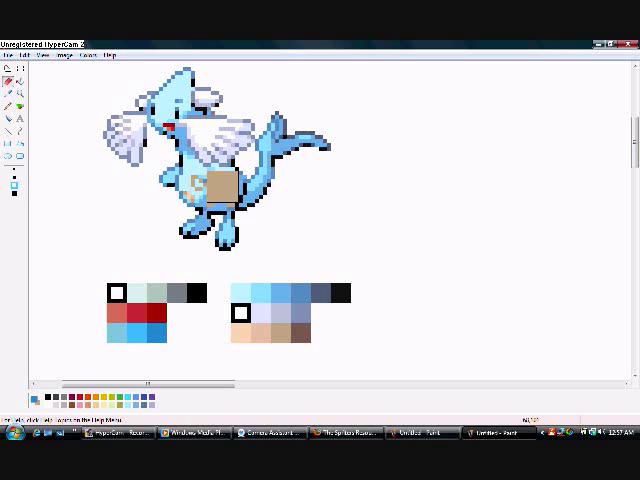
Step: Zoom out to the whole canvas, then back in close on the dragon sprite
left_click(20, 93)
left_click(57, 121)
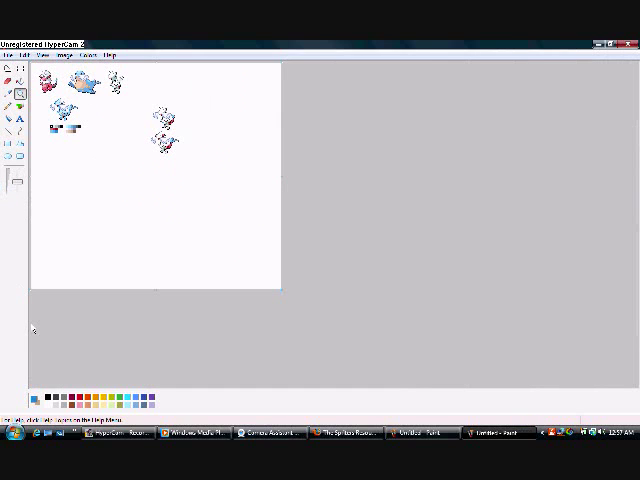
left_click(78, 176)
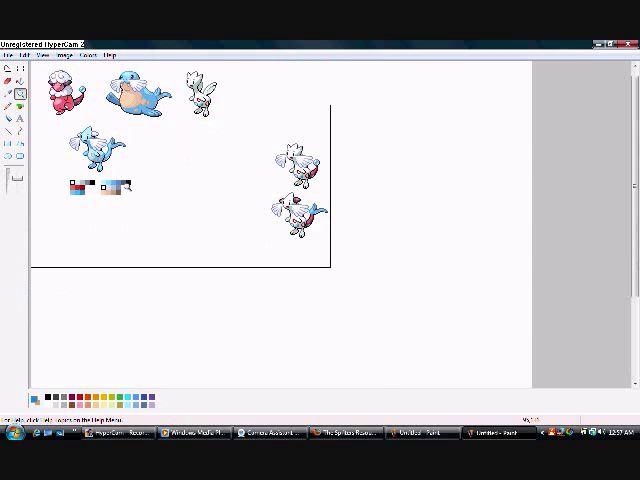
left_click(115, 187)
left_click(160, 205)
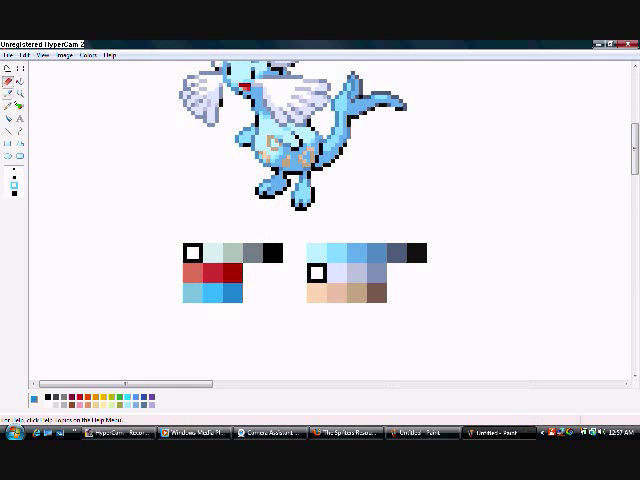
Step: Zoom out and copy the dragon sprite below the right-hand sprites
right_click(60, 121)
left_click(19, 69)
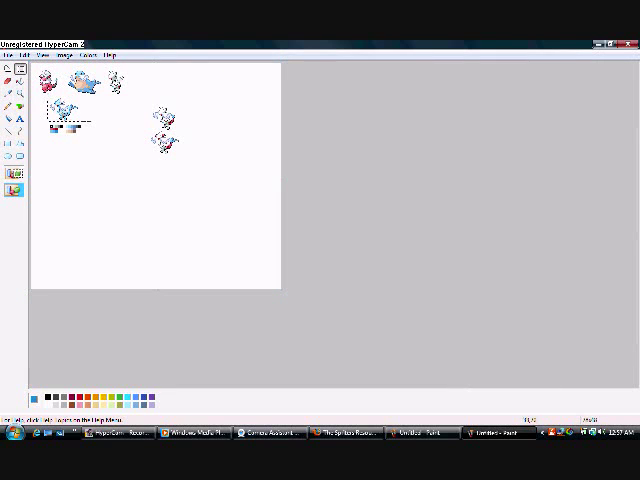
key("ctrl+v")
left_click_drag(55, 85, 170, 170)
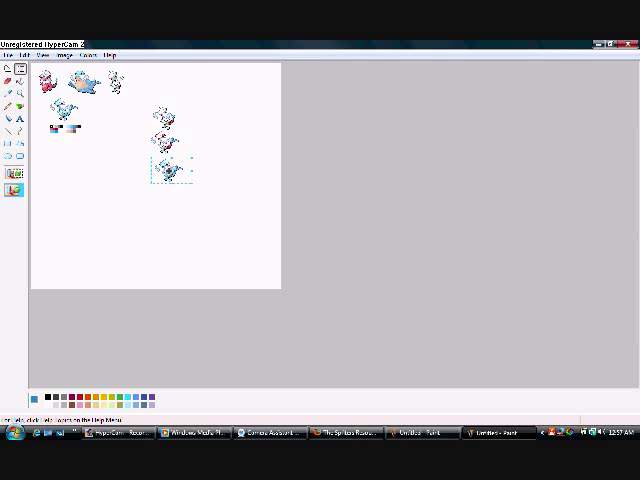
Step: Zoom back in close on the dragon for further retouching
left_click(19, 93)
left_click(131, 149)
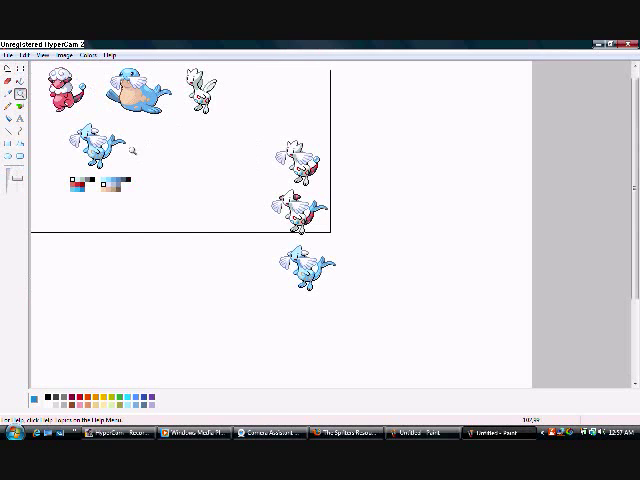
left_click(183, 183)
left_click(8, 93)
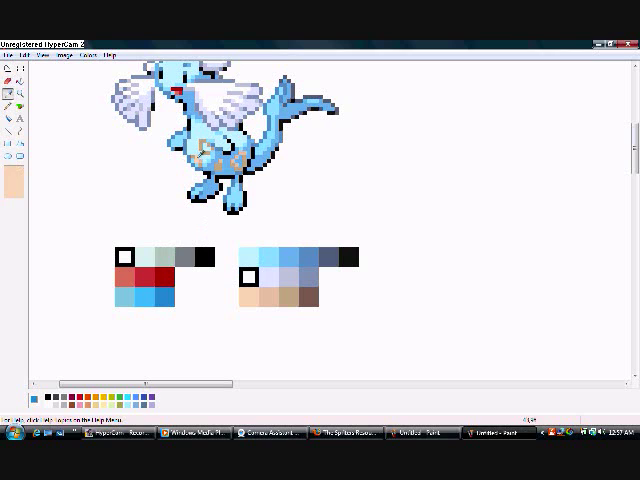
Step: Sample peach and light blue, then paint a pale patch on the body
left_click(205, 150)
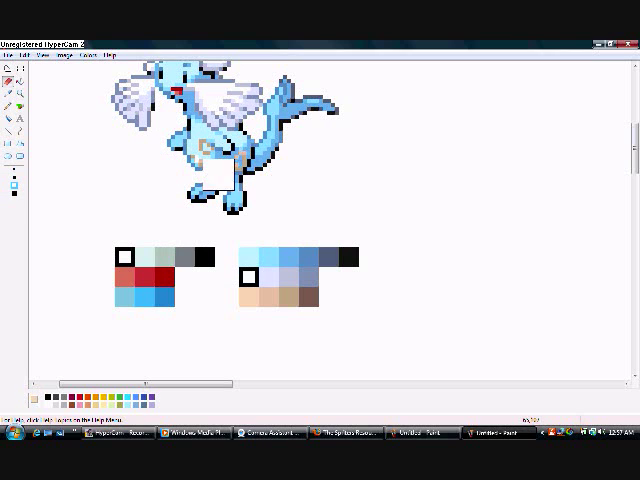
left_click(8, 93)
left_click(249, 257)
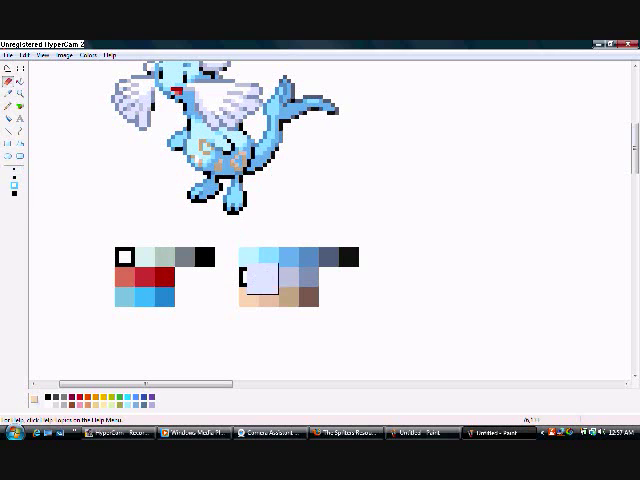
left_click(8, 93)
left_click(268, 277)
left_click_drag(175, 132, 202, 155)
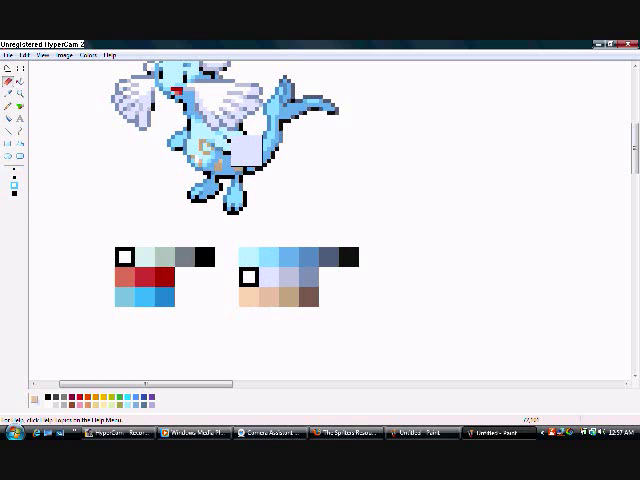
Step: Sample the lavender swatch and drag its square onto the sprite's body
left_click(8, 93)
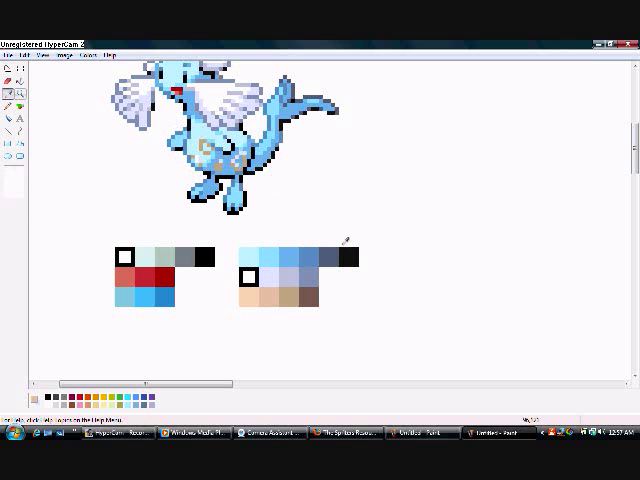
left_click(303, 272)
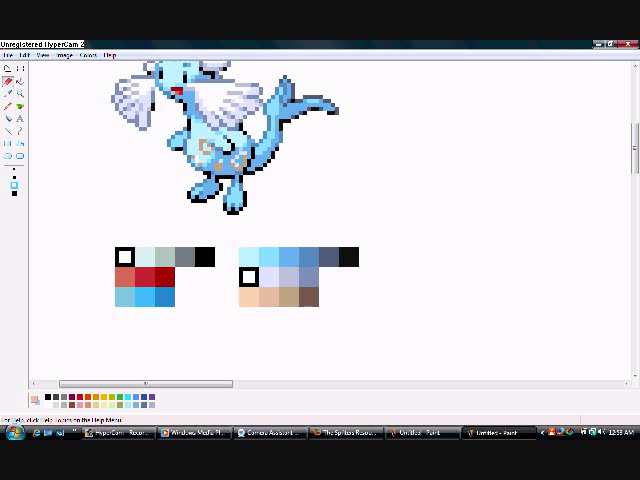
left_click(8, 93)
mouse_move(278, 275)
left_mouse_down()
mouse_move(243, 174)
mouse_move(165, 70)
mouse_move(257, 133)
mouse_move(166, 174)
mouse_move(166, 189)
mouse_move(245, 135)
mouse_move(246, 164)
left_mouse_up()
scroll(243, 179, "up", 2)
scroll(250, 200, "up", 3)
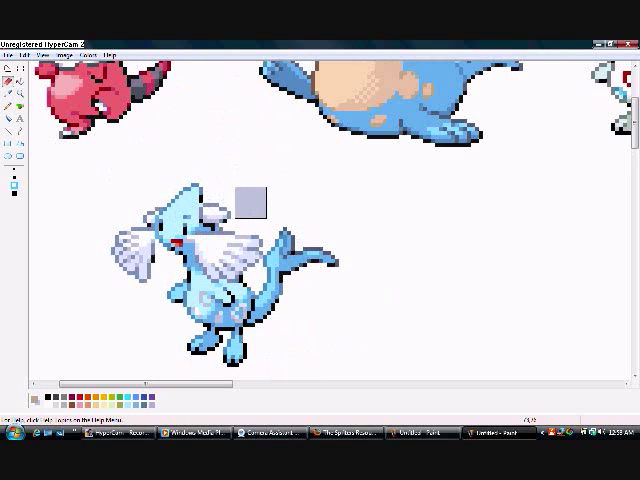
left_click_drag(250, 200, 257, 226)
scroll(257, 226, "down", 2)
left_click_drag(255, 190, 190, 232)
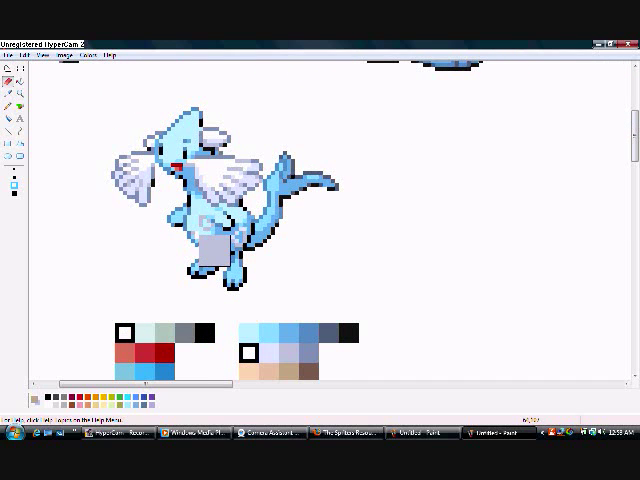
Step: Zoom out to the whole canvas and clear the current selection
left_click(20, 93)
left_click(63, 145)
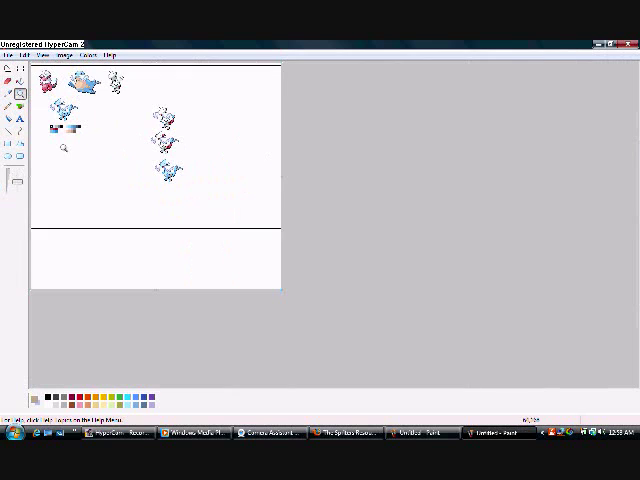
left_click(20, 68)
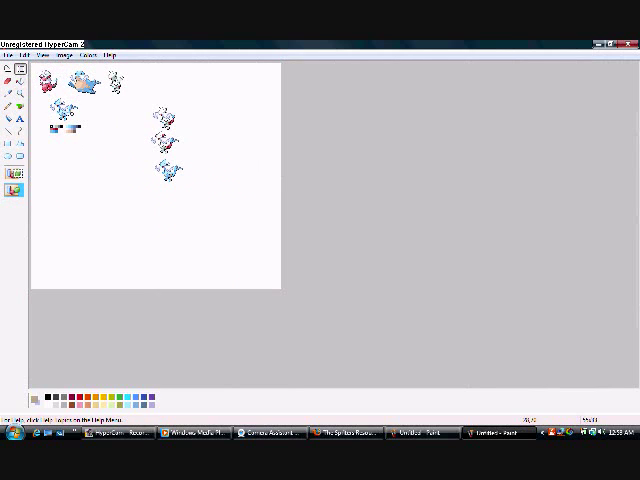
left_click(105, 243)
mouse_move(87, 121)
left_mouse_down()
mouse_move(47, 97)
mouse_move(87, 121)
left_mouse_up()
left_click(87, 122)
Step: Copy the lowest sprite, delete the duplicate, and zoom in to inspect it
left_click_drag(169, 178, 194, 211)
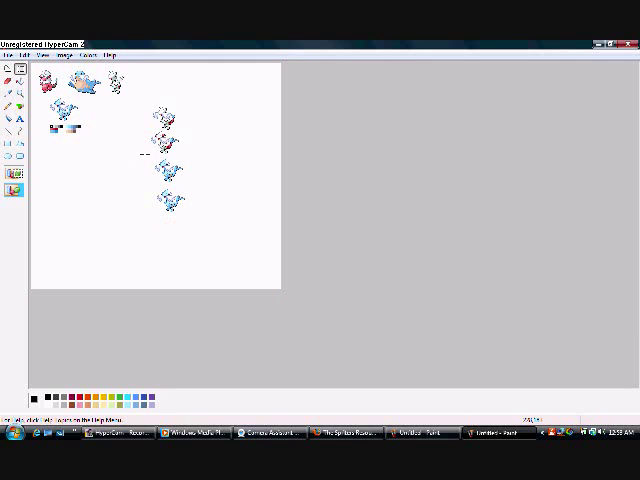
left_click_drag(155, 189, 144, 219)
key("Delete")
left_click(20, 93)
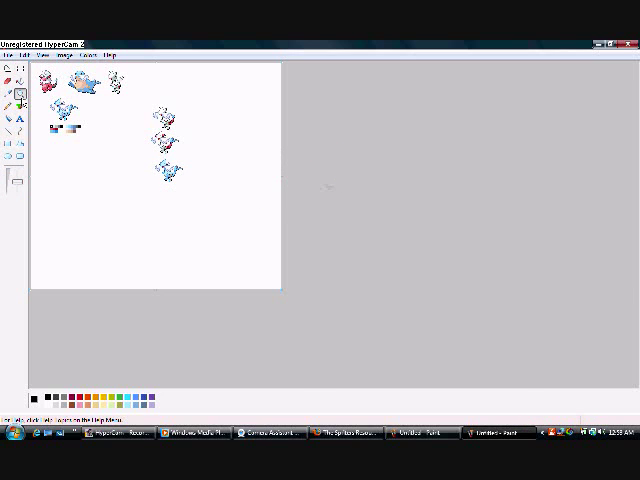
left_click(129, 133)
left_click(153, 160)
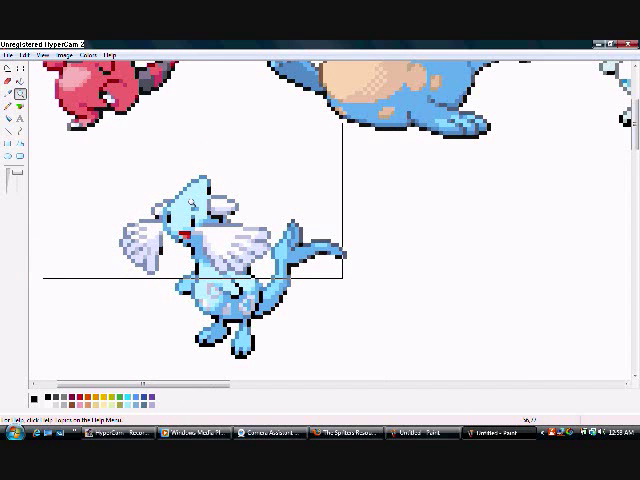
right_click(192, 204)
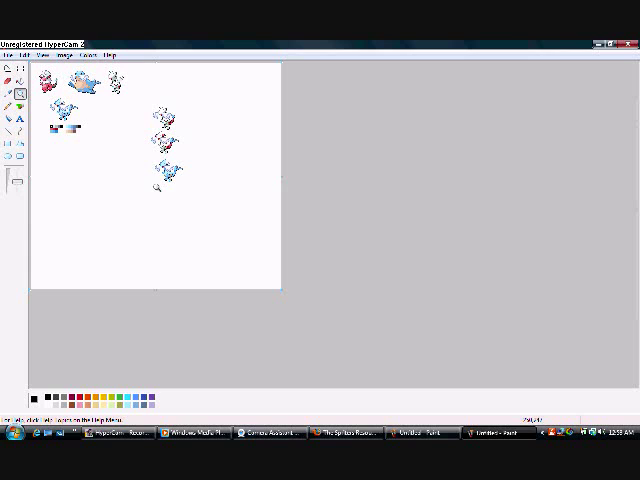
Step: Select the small sprite and colour swatches at left and drag them over
left_click(20, 68)
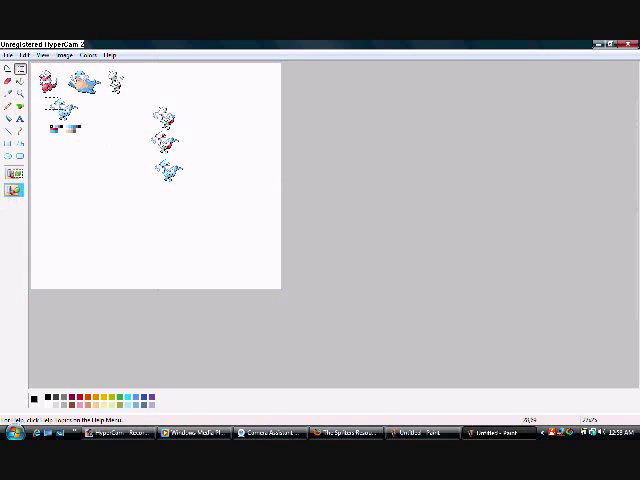
mouse_move(46, 96)
left_mouse_down()
mouse_move(88, 128)
mouse_move(317, 181)
left_mouse_up()
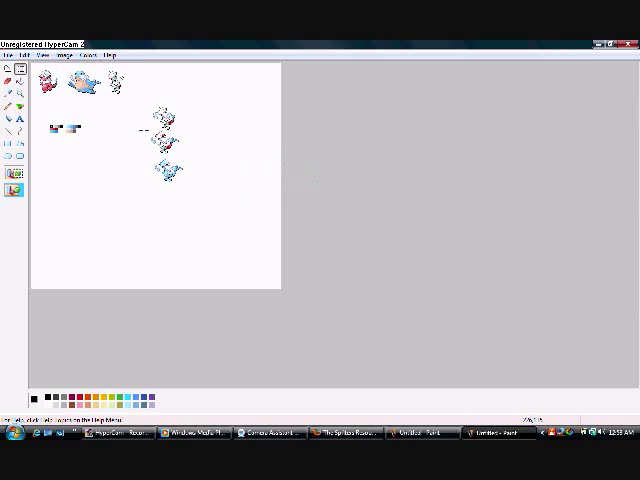
mouse_move(148, 130)
left_mouse_down()
mouse_move(180, 158)
mouse_move(87, 118)
left_mouse_up()
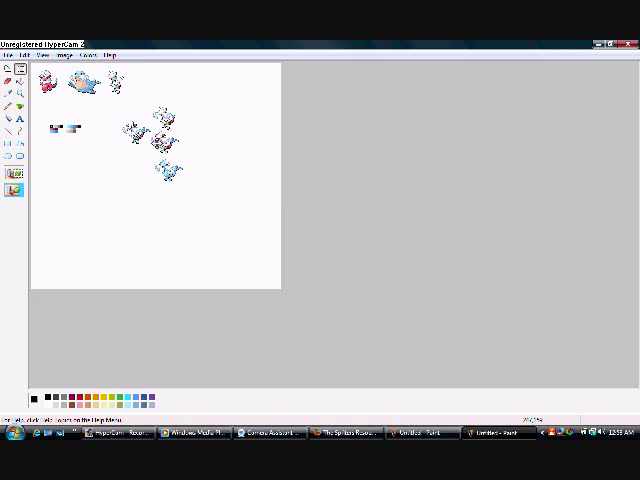
Step: Inspect the sprites zoomed in, then drag the bottom fused sprite to the lower left
left_click(20, 92)
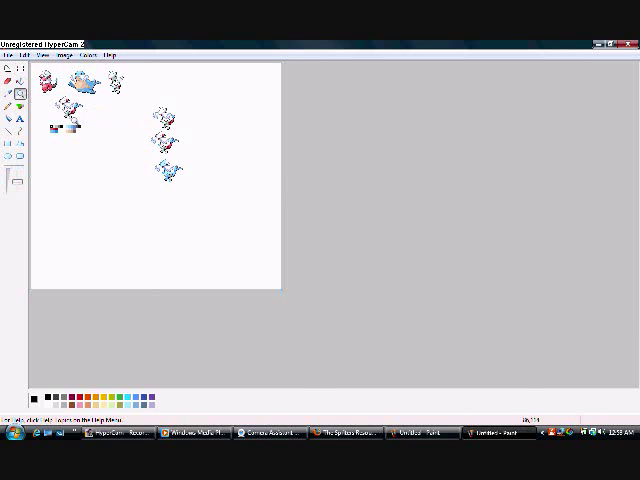
left_click(15, 176)
left_click(180, 143)
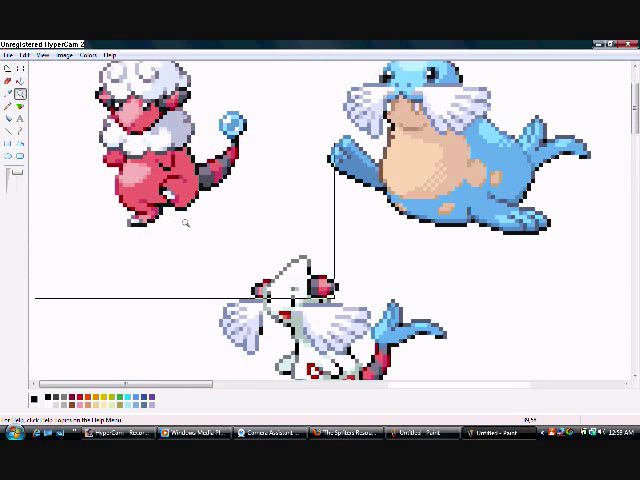
left_click(166, 189)
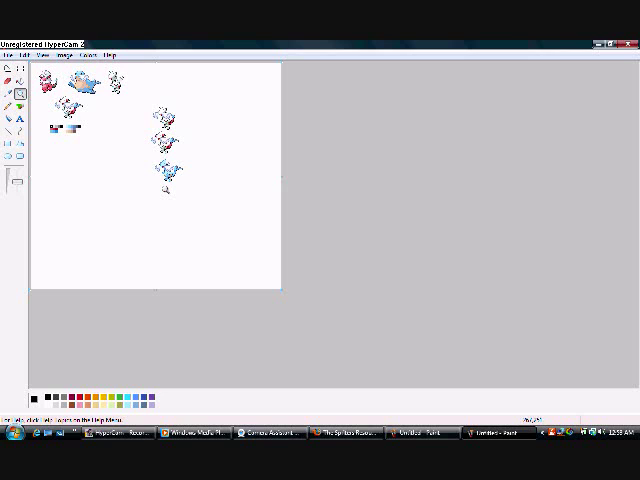
left_click(20, 68)
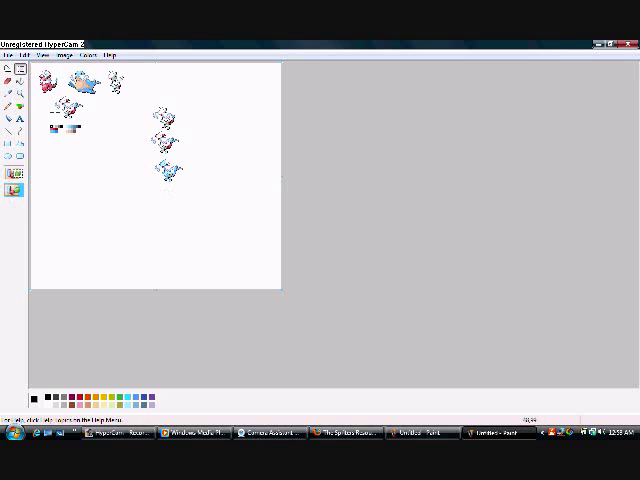
mouse_move(199, 219)
left_mouse_down()
mouse_move(131, 161)
mouse_move(101, 200)
mouse_move(71, 216)
left_mouse_up()
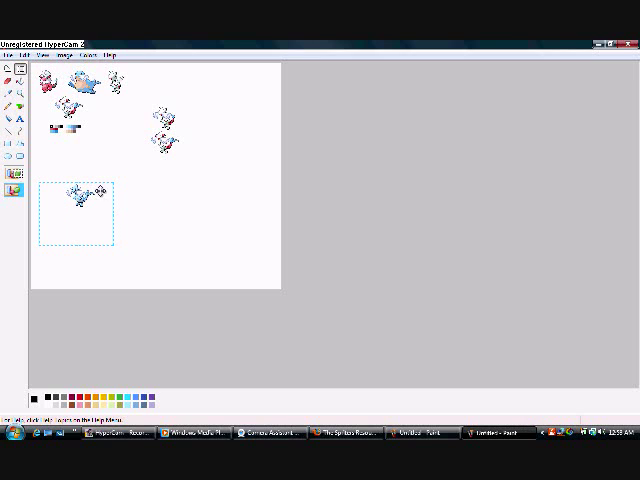
Step: Drop the moved sprite, then start Save As with PNG type and select the file name
left_click(64, 198)
left_click(7, 54)
left_click(20, 89)
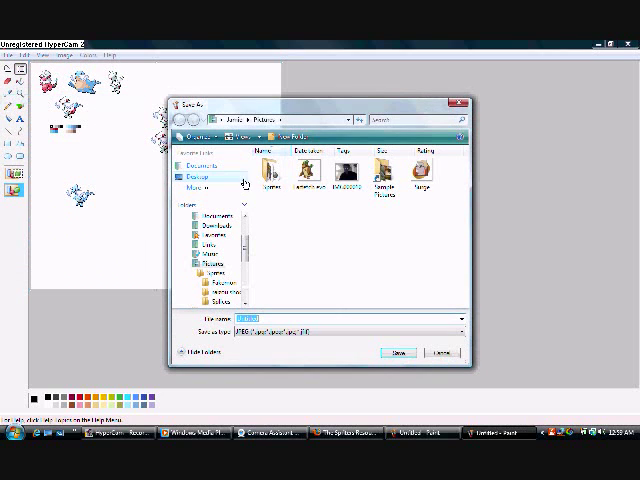
left_click(300, 331)
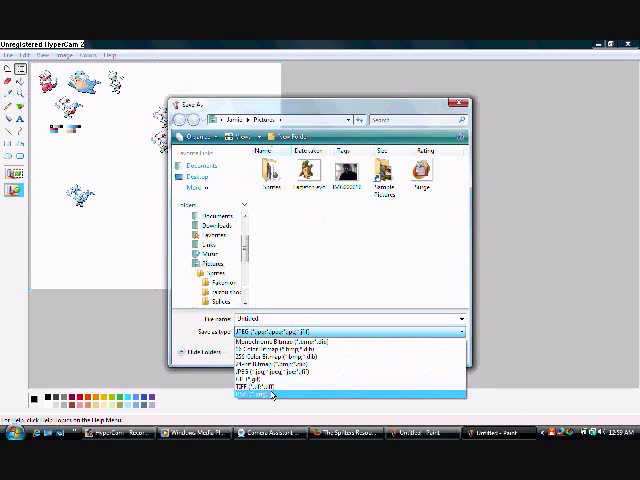
left_click(272, 395)
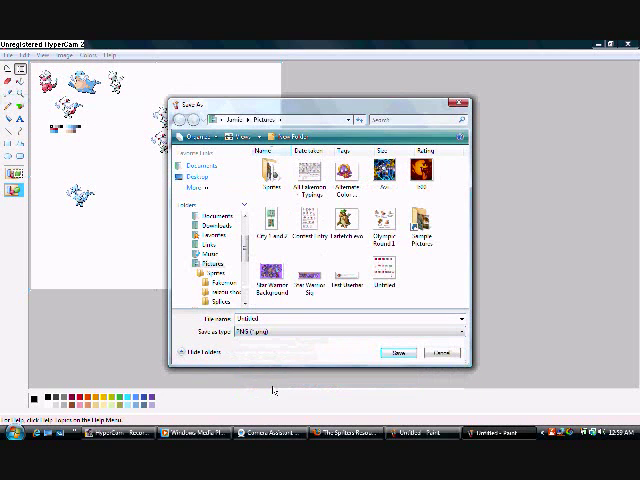
left_click(264, 334)
left_click(256, 400)
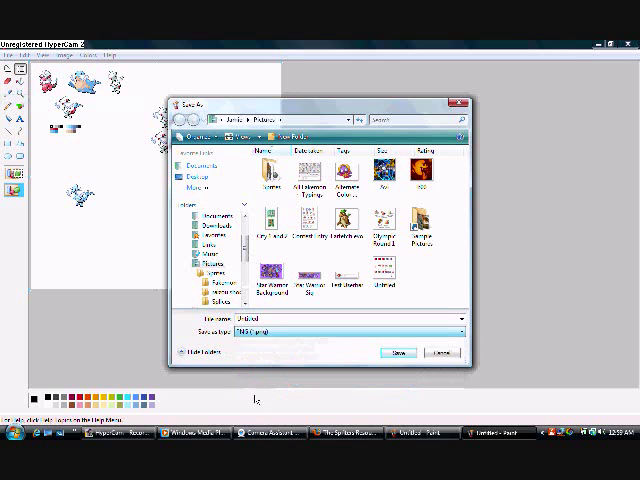
double_click(396, 321)
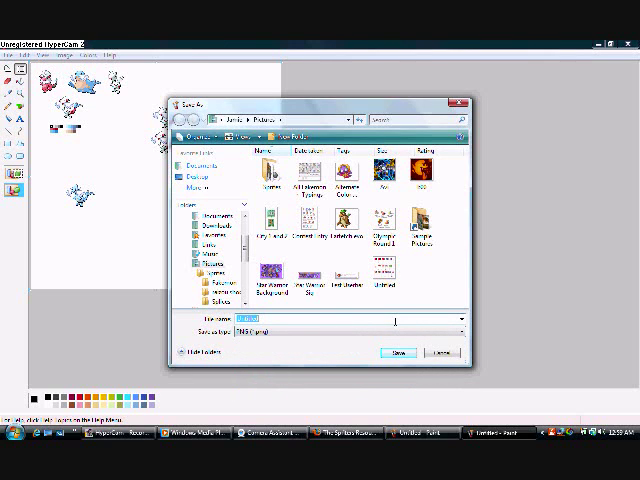
type("Worl")
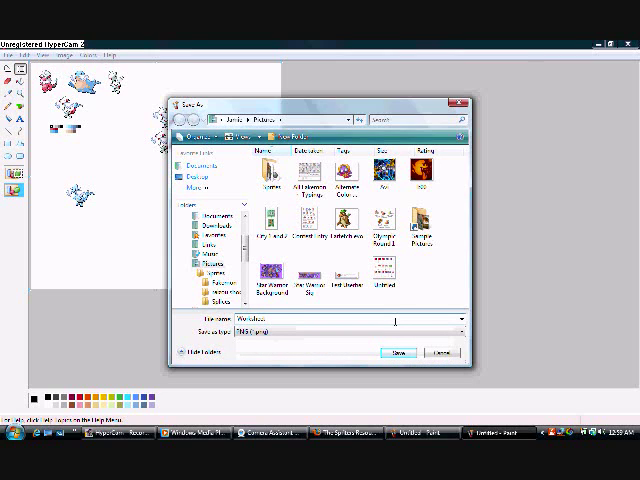
Step: Confirm the PNG save, push the extra sprites off-canvas, and move the fused sprite top-left
key("Return")
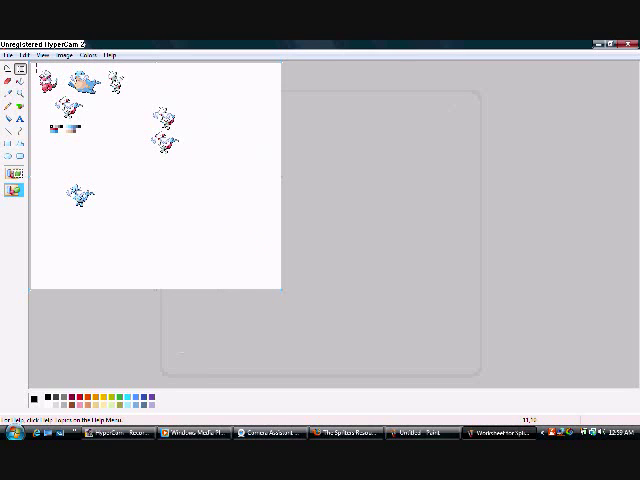
left_click_drag(36, 68, 197, 163)
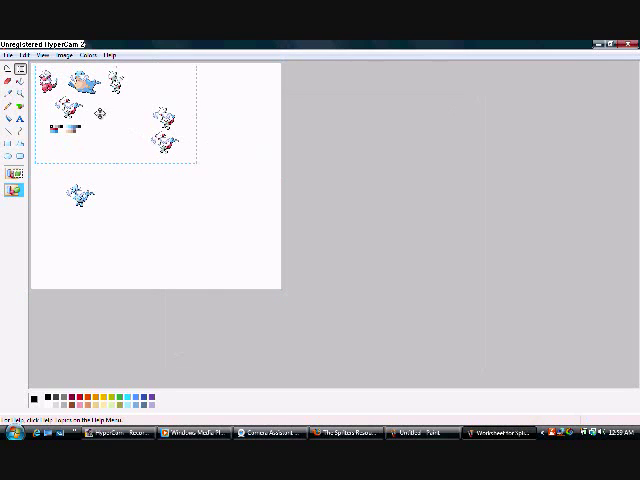
left_click_drag(99, 113, 145, 134)
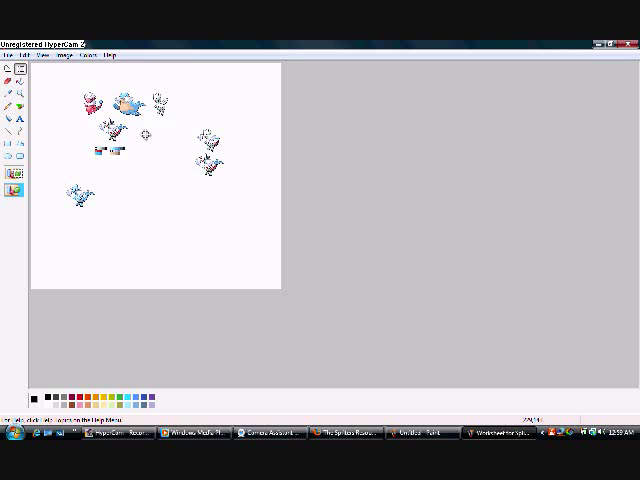
left_click_drag(145, 134, 635, 297)
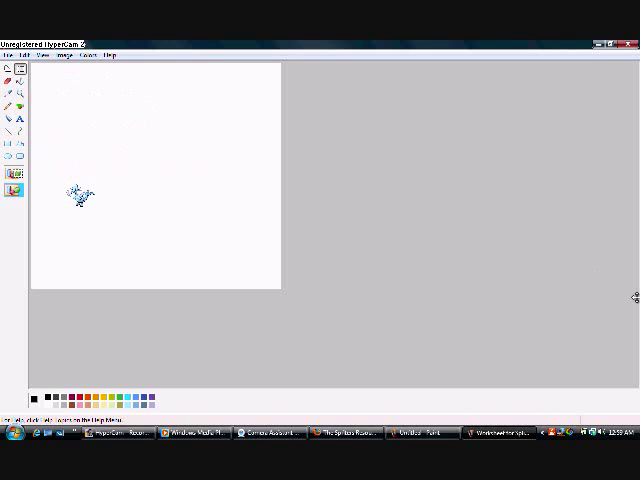
mouse_move(104, 140)
left_mouse_down()
mouse_move(50, 240)
mouse_move(75, 200)
mouse_move(46, 126)
mouse_move(33, 113)
left_mouse_up()
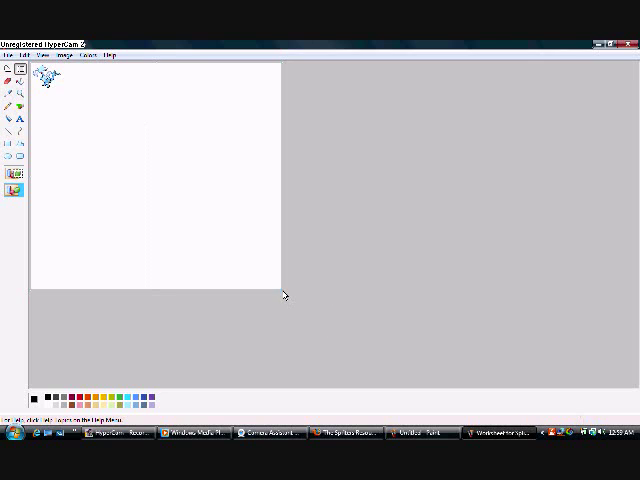
Step: Crop the canvas tightly around the fused dragon sprite and inspect it with the Magnifier
left_click_drag(282, 290, 85, 105)
left_click_drag(85, 105, 63, 90)
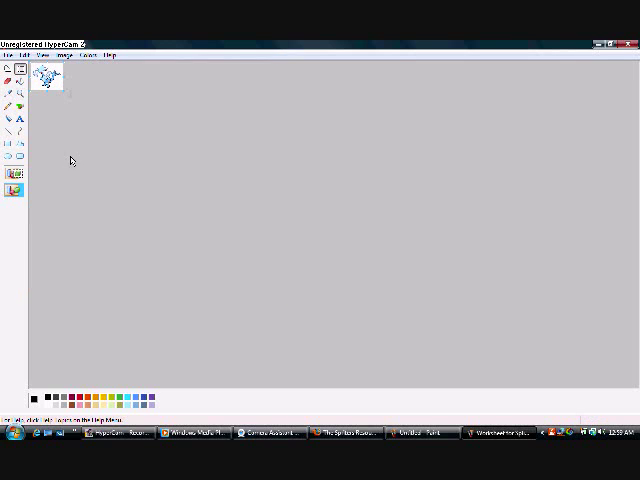
left_click(20, 93)
left_click(50, 85)
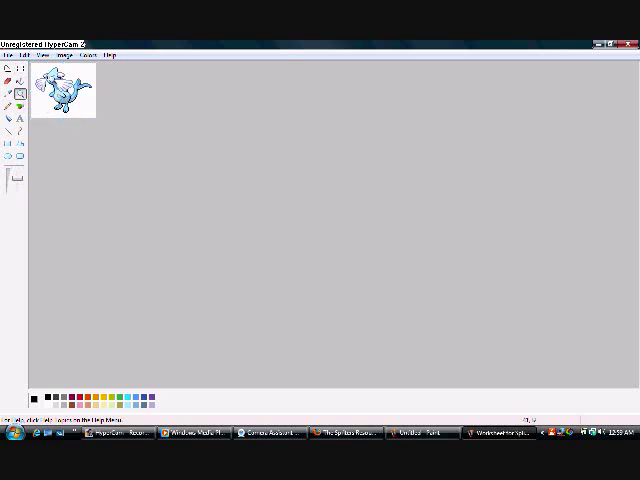
right_click(58, 99)
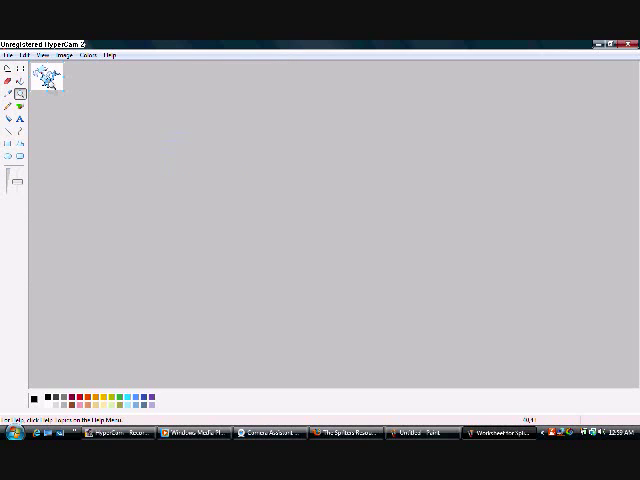
left_click(58, 99)
Step: Zoom in, fill the dragon's white background with olive green, then return to actual size
left_click(58, 99)
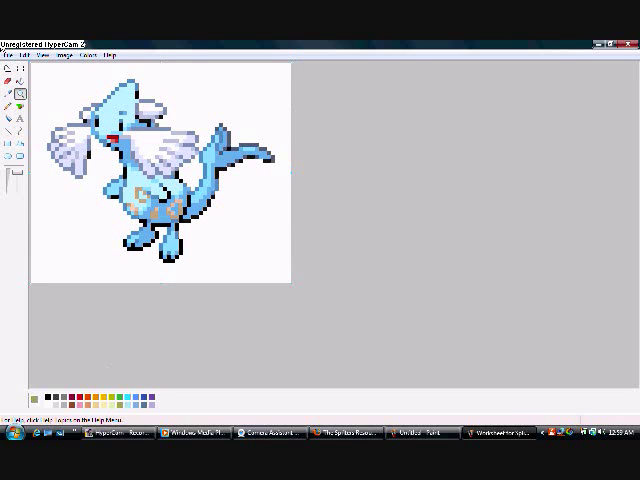
left_click(20, 80)
left_click(39, 74)
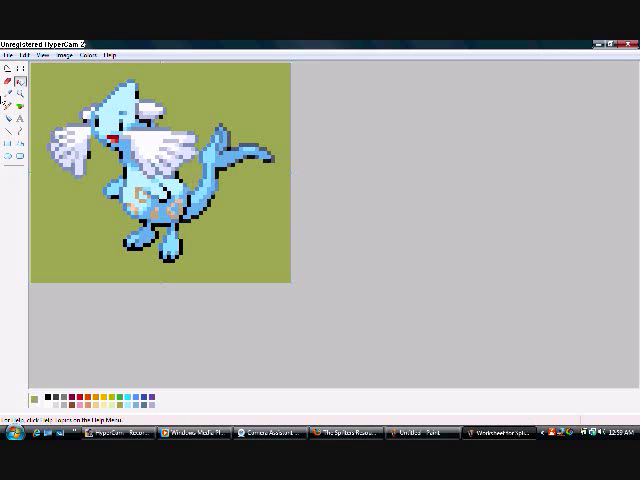
left_click(20, 93)
left_click(41, 220)
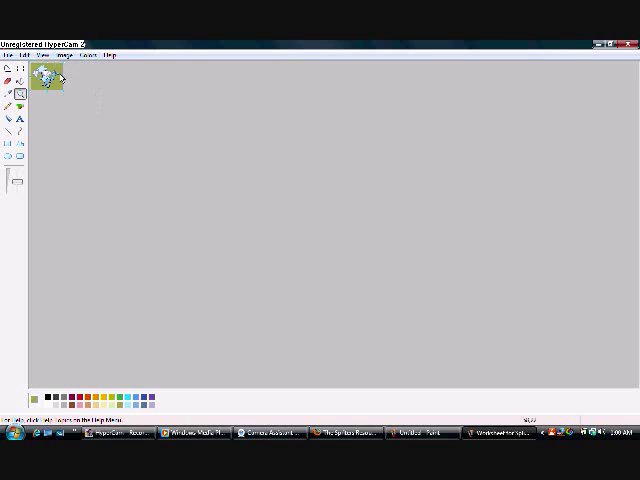
Step: Start Save As and try formats, including GIF, before settling on PNG (*.png)
left_click(8, 55)
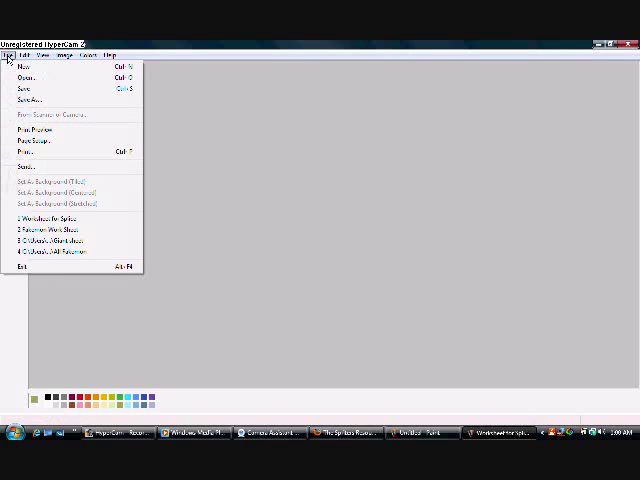
left_click(31, 100)
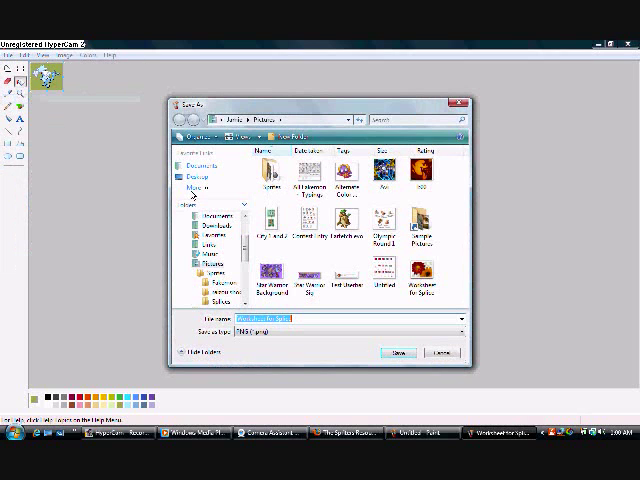
left_click(276, 333)
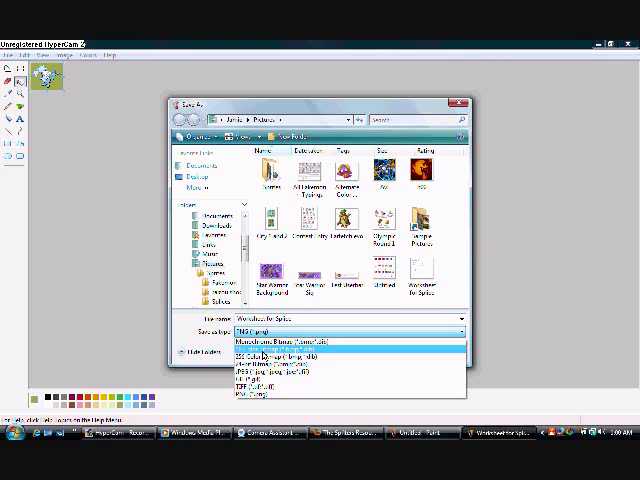
left_click(266, 371)
left_click(273, 333)
left_click(279, 355)
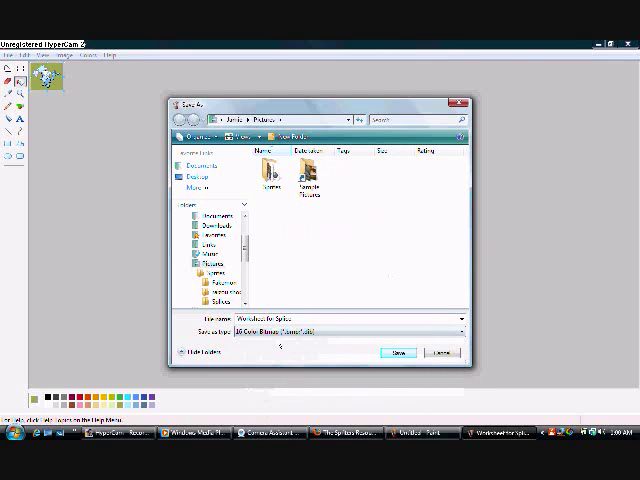
left_click(280, 335)
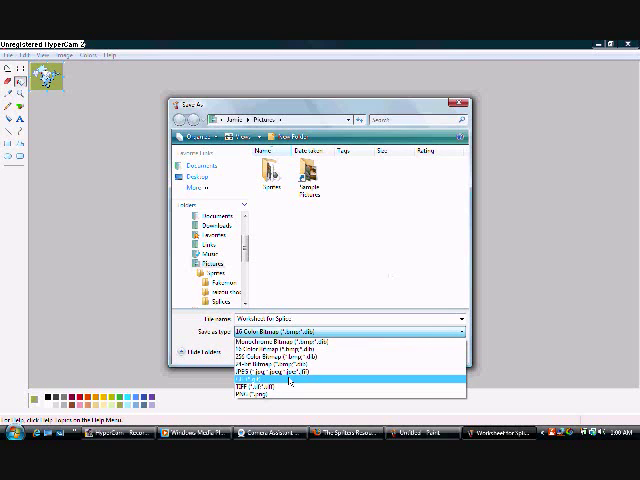
left_click(290, 380)
left_click(297, 333)
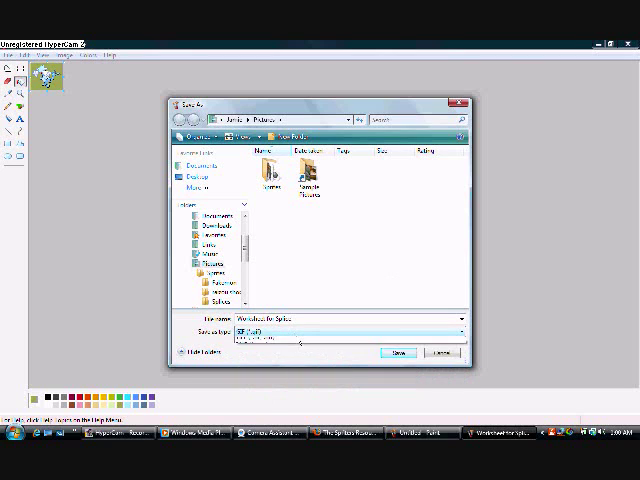
left_click(291, 396)
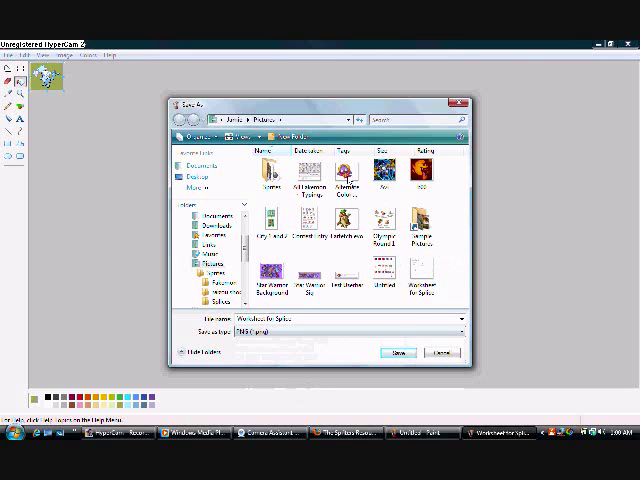
Step: Save the sprite as a PNG under a new name in Pictures > Spikes > Spikes
double_click(268, 173)
double_click(347, 172)
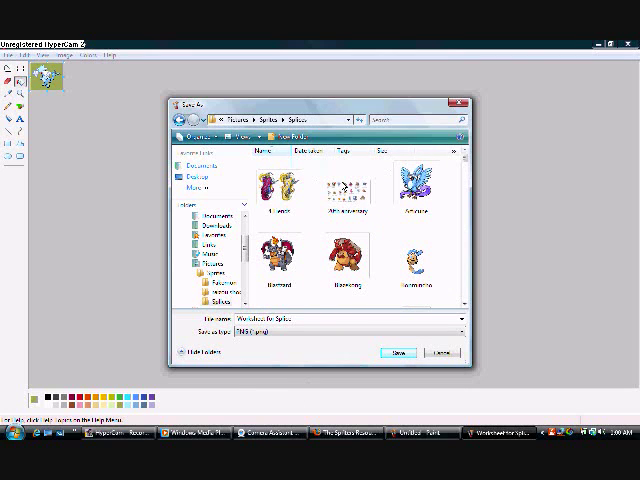
left_click(340, 310)
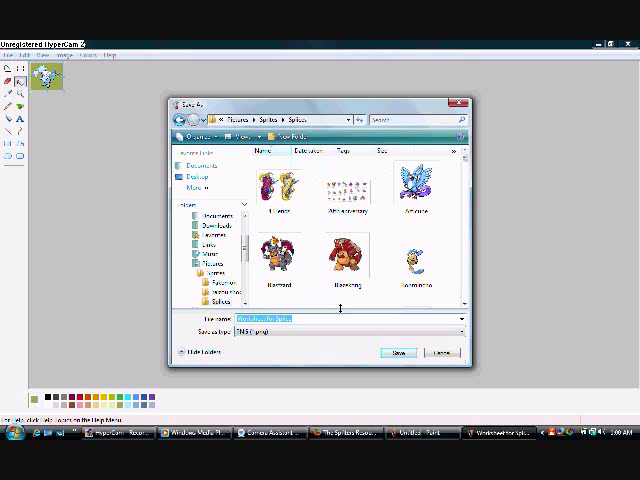
type("Sudow")
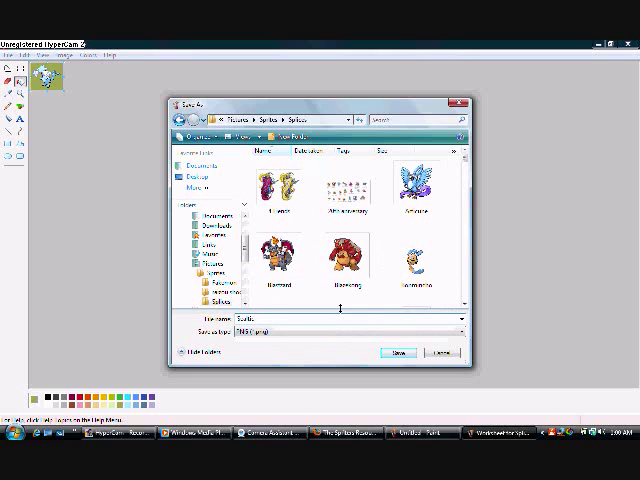
type("'y")
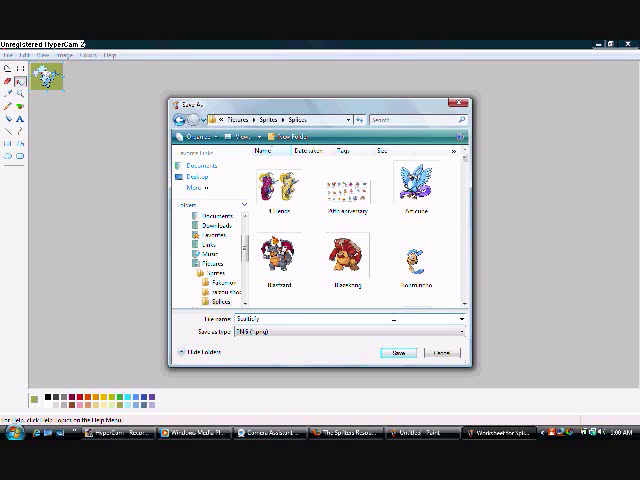
left_click(403, 357)
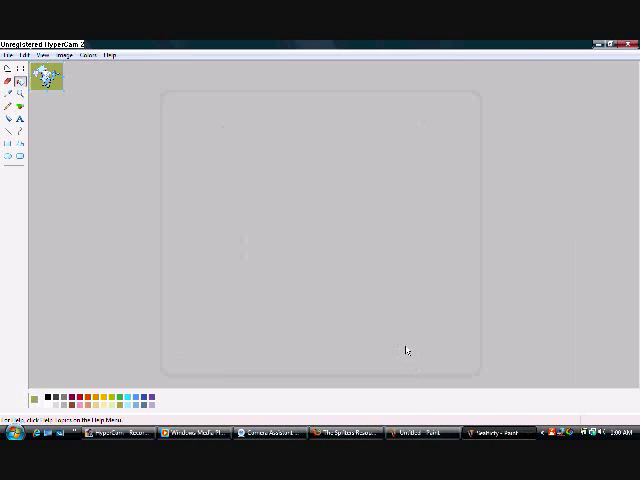
Step: Close Paint from the taskbar and switch to The Spriters Resource page in Firefox
right_click(486, 433)
left_click(492, 429)
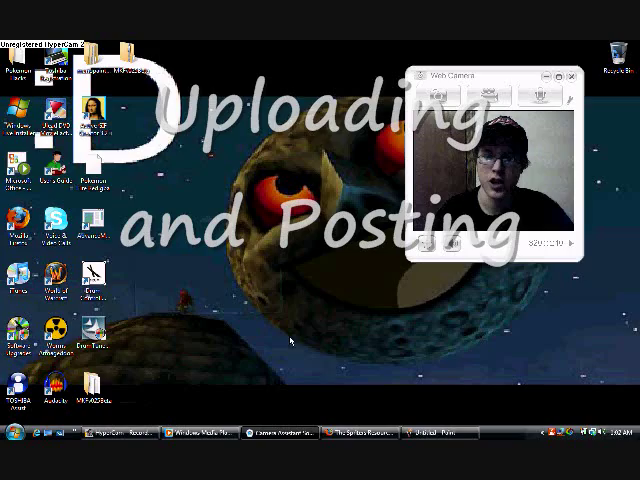
left_click(349, 432)
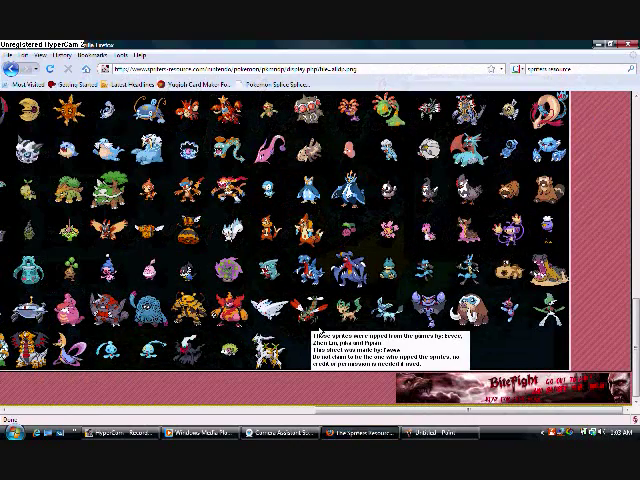
scroll(163, 192, "up", 5)
scroll(163, 192, "up", 5)
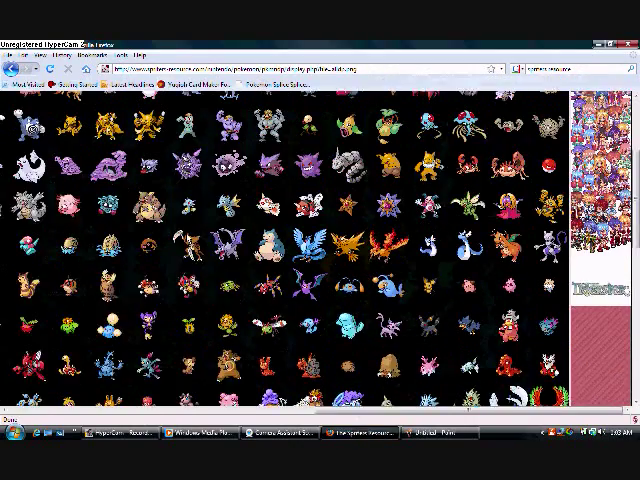
scroll(381, 386, "up", 3)
left_click_drag(383, 408, 240, 408)
scroll(238, 291, "up", 5)
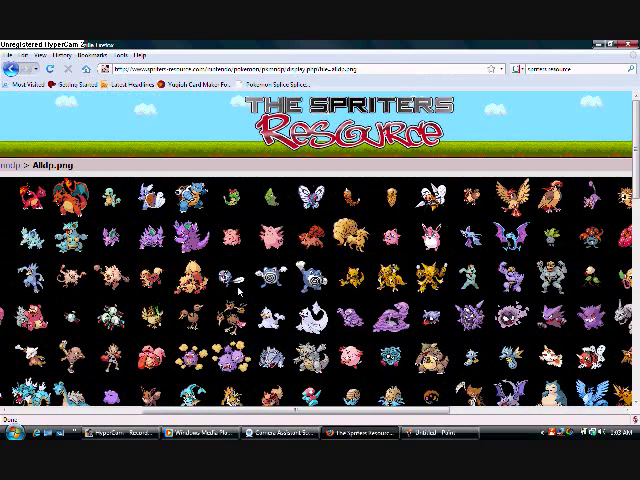
Step: Search the web for 'photobucket' from the Firefox search box
left_click(165, 69)
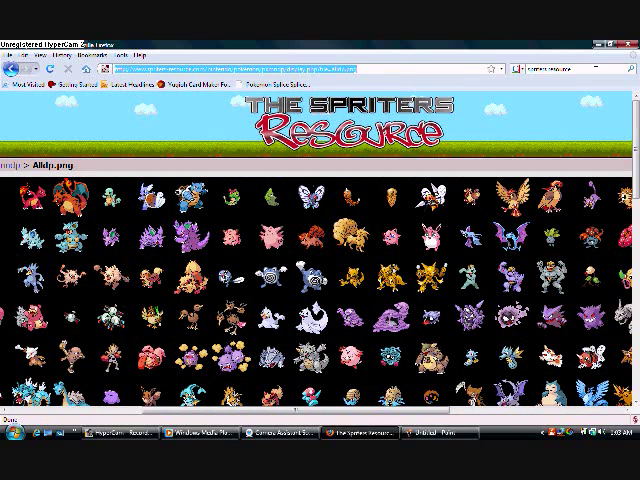
left_click(597, 70)
type("pok")
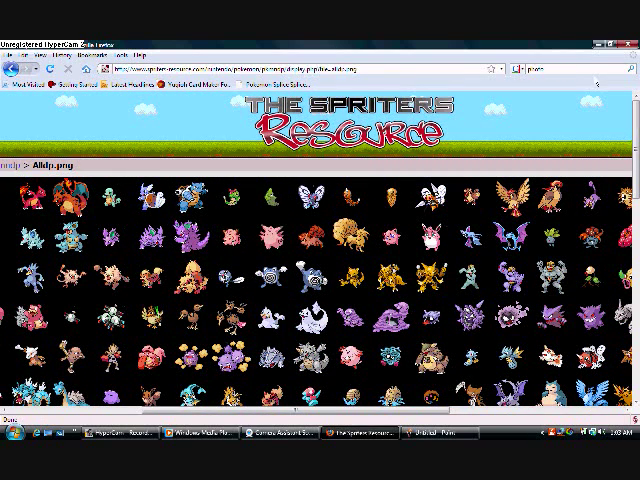
type("s")
key("Return")
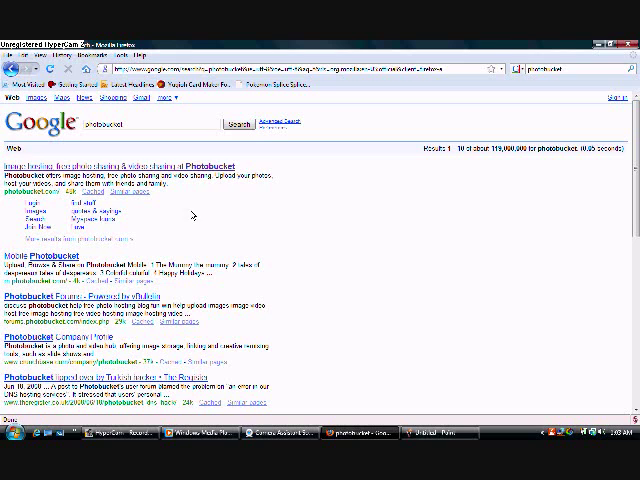
Step: Open the top result, 'Image hosting, free photo sharing & video sharing at Photobucket'
left_click(150, 166)
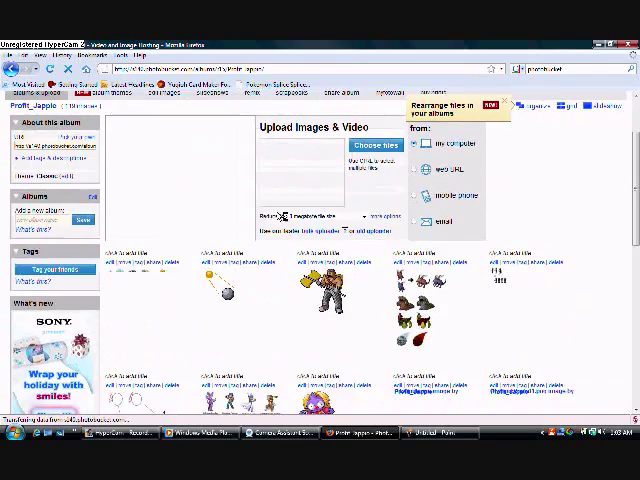
scroll(340, 270, "down", 3)
scroll(365, 287, "down", 2)
scroll(365, 287, "up", 3)
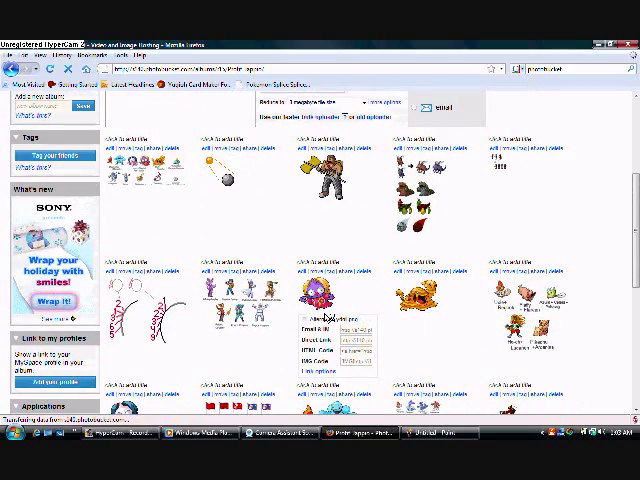
scroll(594, 326, "down", 3)
scroll(603, 319, "down", 1)
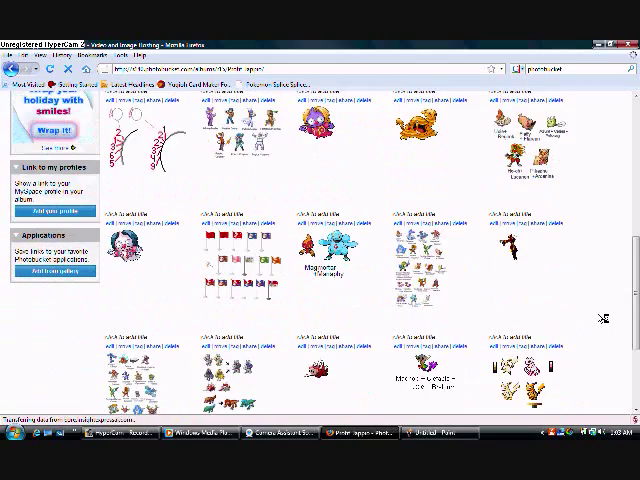
scroll(591, 322, "down", 2)
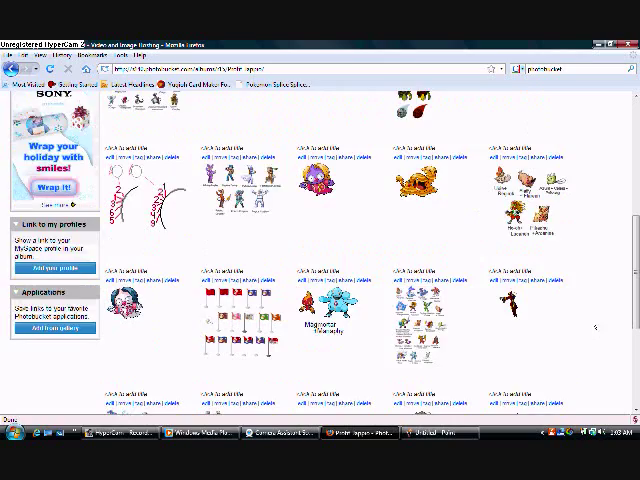
scroll(595, 327, "up", 3)
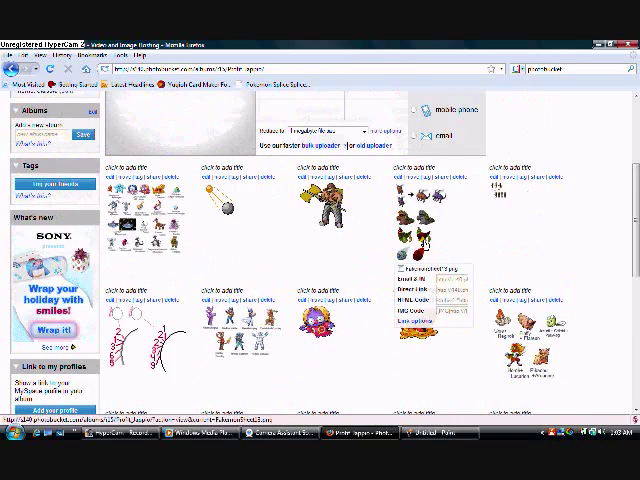
scroll(425, 240, "down", 2)
scroll(335, 290, "up", 4)
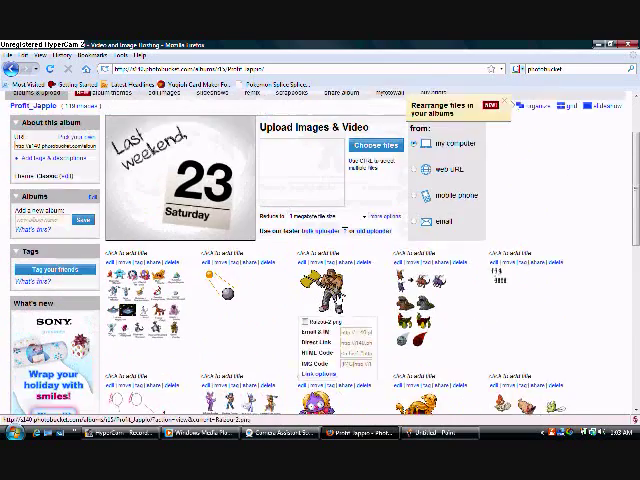
scroll(337, 292, "up", 2)
Step: Upload the Seafoth sprite from Jamie > Pictures > Sprites to the Photobucket album
left_click(386, 176)
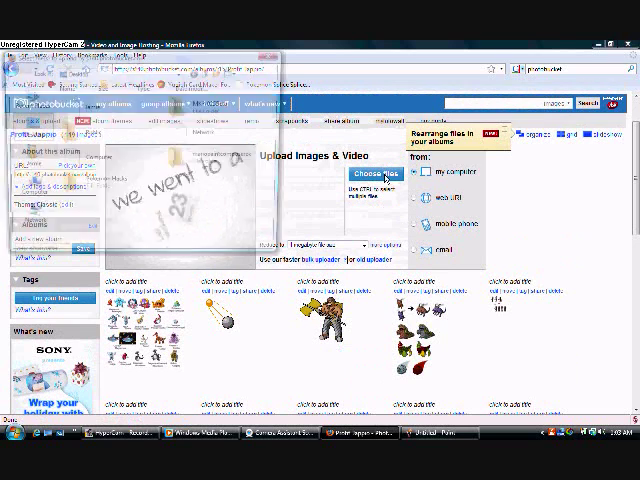
double_click(103, 103)
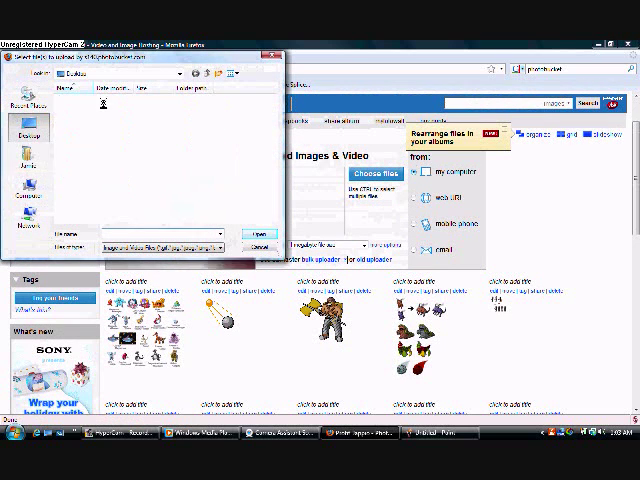
scroll(230, 165, "down", 1)
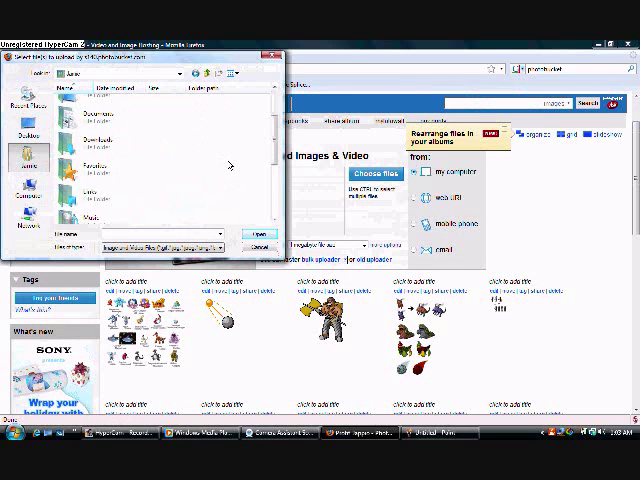
scroll(222, 168, "down", 1)
double_click(112, 186)
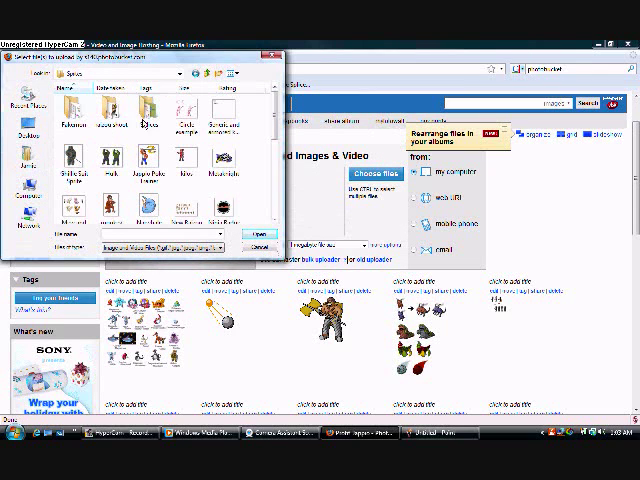
double_click(145, 120)
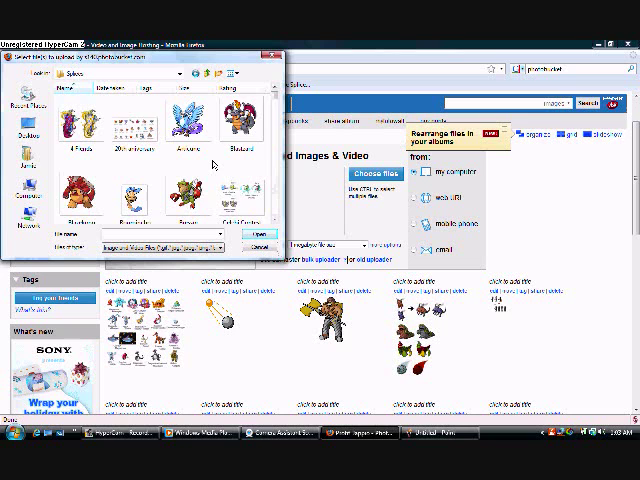
scroll(215, 167, "down", 1)
scroll(276, 115, "down", 1)
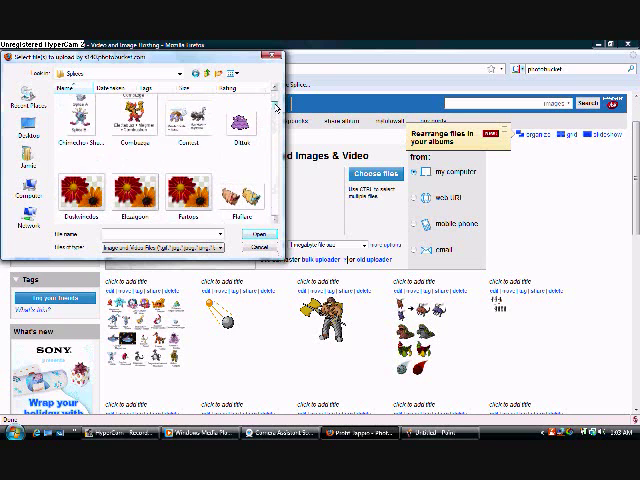
mouse_move(276, 107)
left_mouse_down()
mouse_move(271, 161)
mouse_move(255, 160)
left_mouse_up()
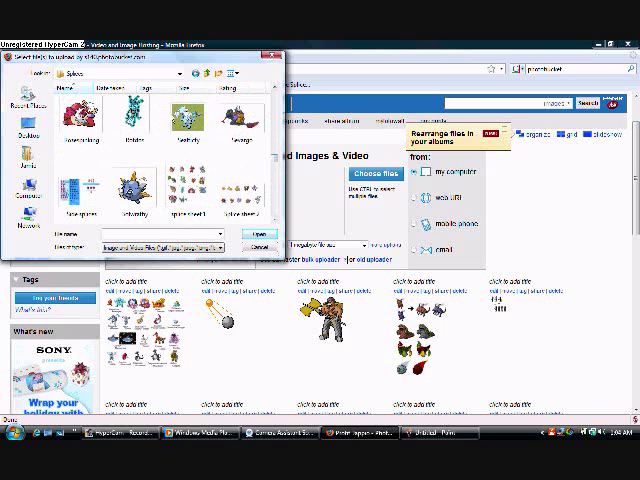
left_click(187, 122)
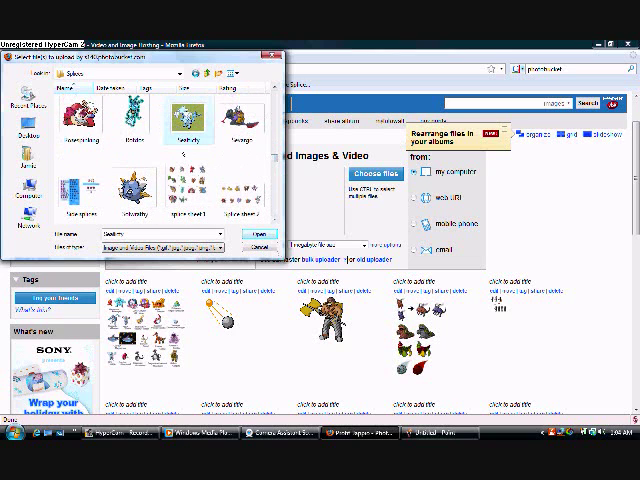
left_click(259, 237)
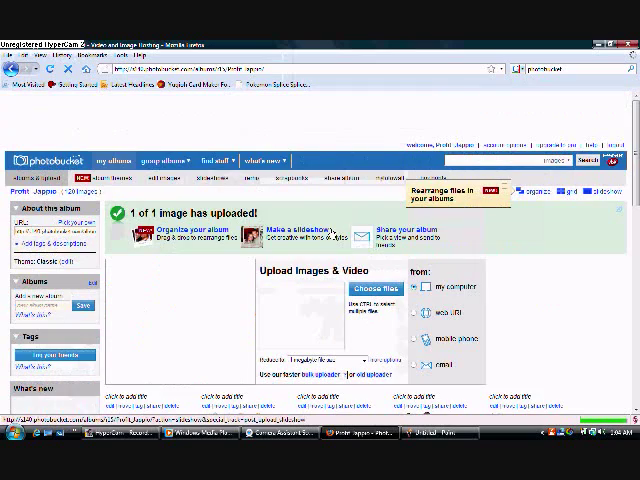
scroll(243, 160, "down", 1)
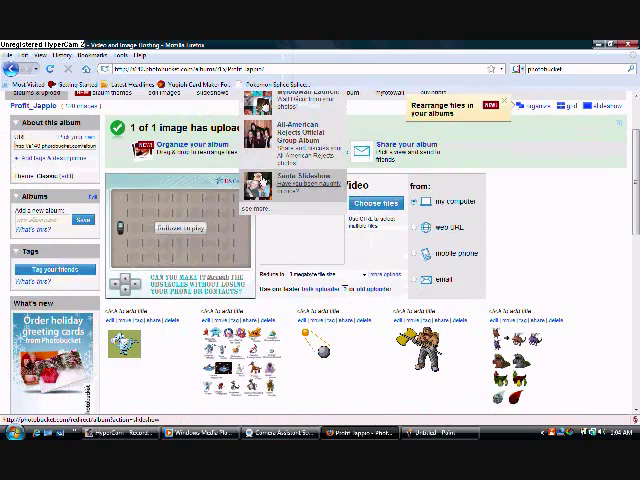
scroll(240, 228, "down", 3)
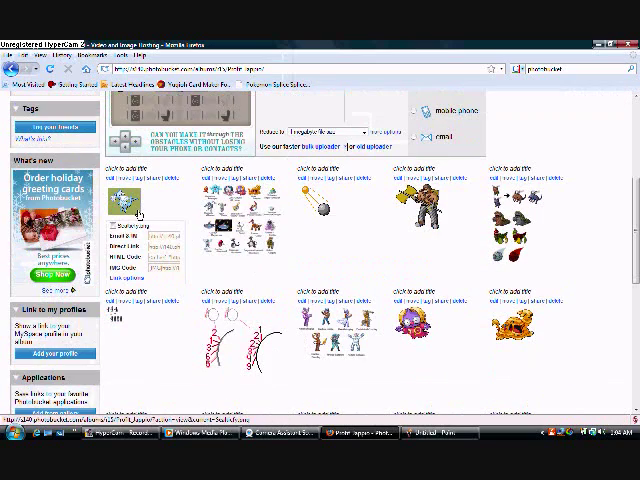
mouse_move(124, 343)
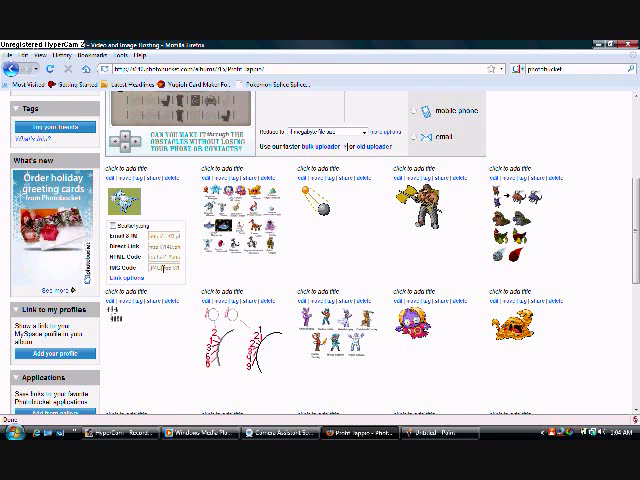
Step: Select and copy the text in the new sprite's IMG Code field
left_click(164, 267)
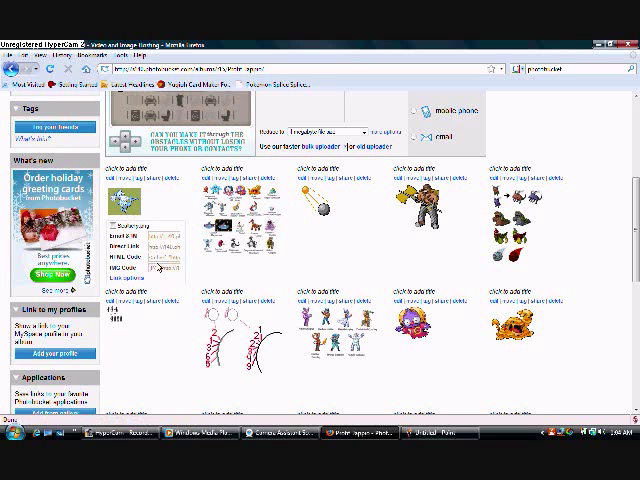
left_click(160, 267)
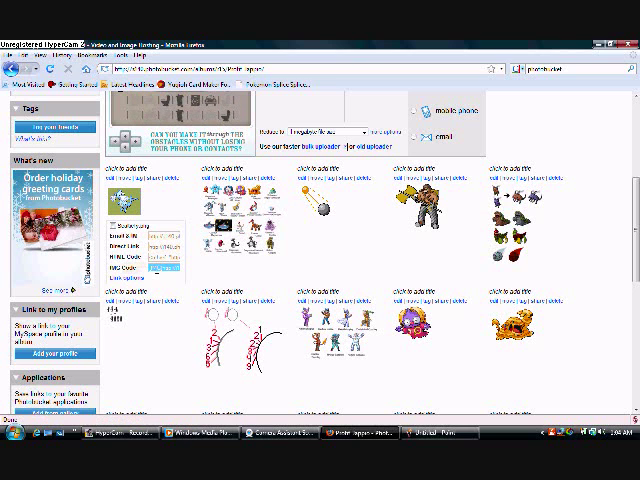
scroll(153, 221, "up", 5)
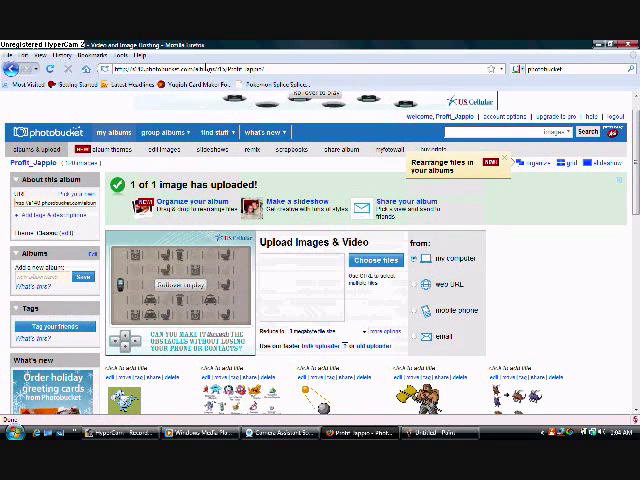
Step: Load the Yugioh Card Maker site and open its forum index
left_click(185, 69)
type("h")
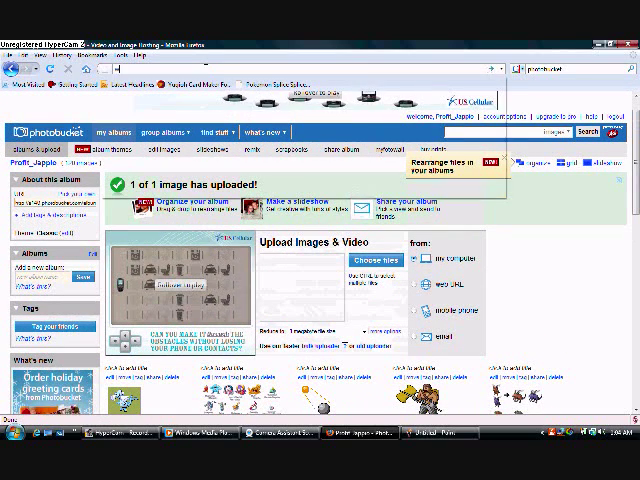
type("www.y")
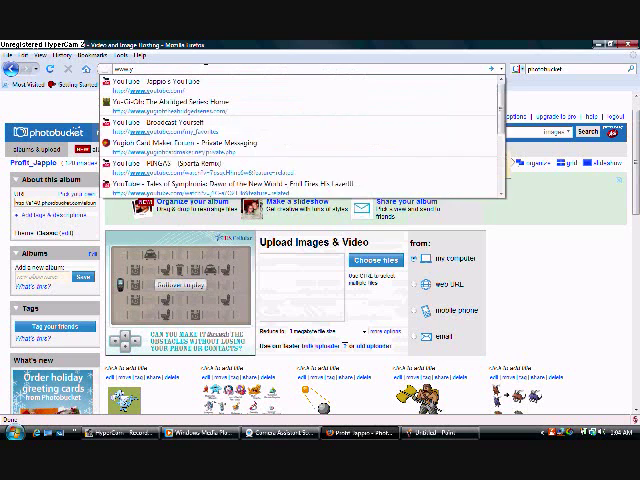
type("ugiohcardmak")
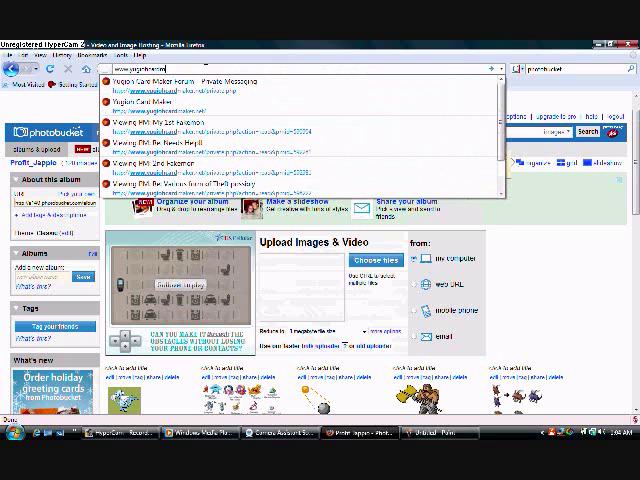
type("er.net")
key("Return")
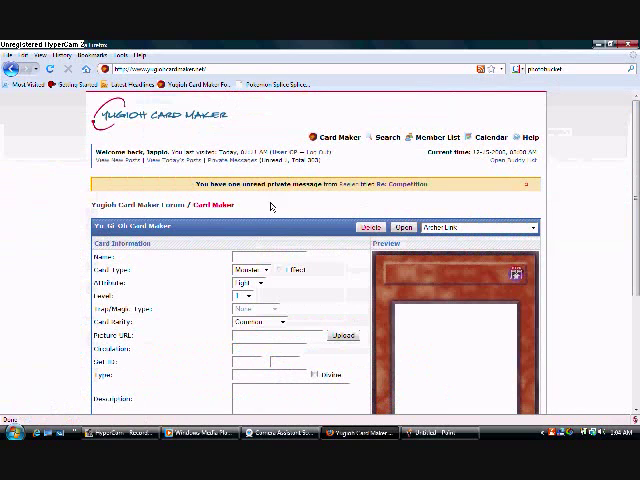
left_click(159, 207)
scroll(12, 222, "down", 2)
scroll(12, 222, "down", 2)
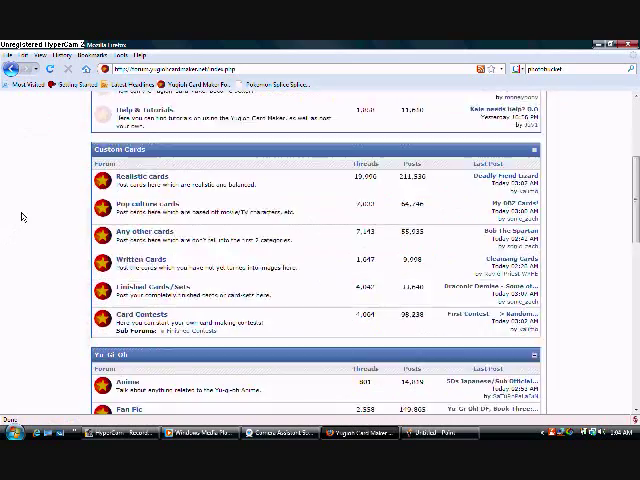
scroll(20, 216, "down", 1)
scroll(46, 217, "down", 3)
scroll(46, 217, "down", 2)
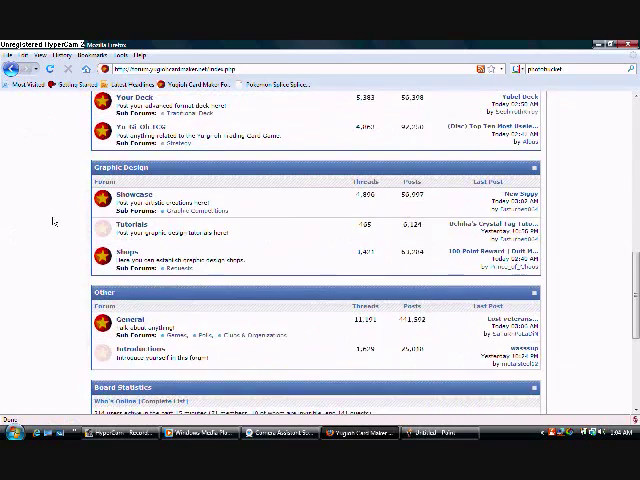
Step: Open Showcase and jump to the last page of Jappio's Poke Splices thread
left_click(133, 194)
scroll(61, 223, "down", 1)
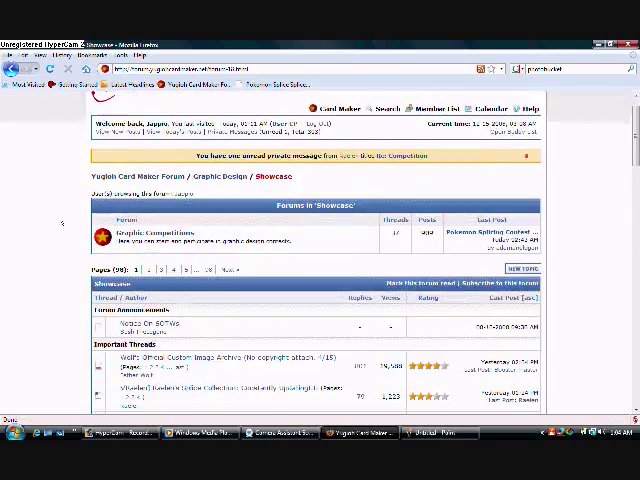
scroll(60, 218, "down", 3)
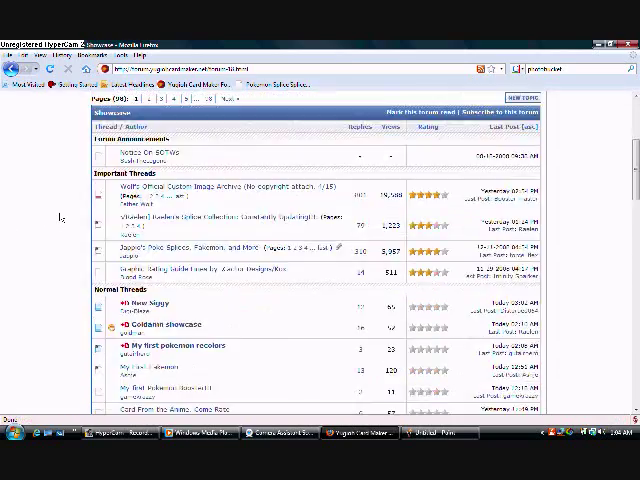
left_click(325, 248)
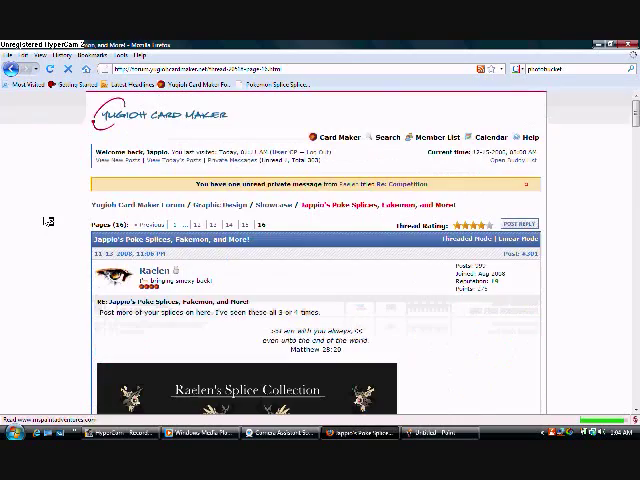
middle_click(30, 183)
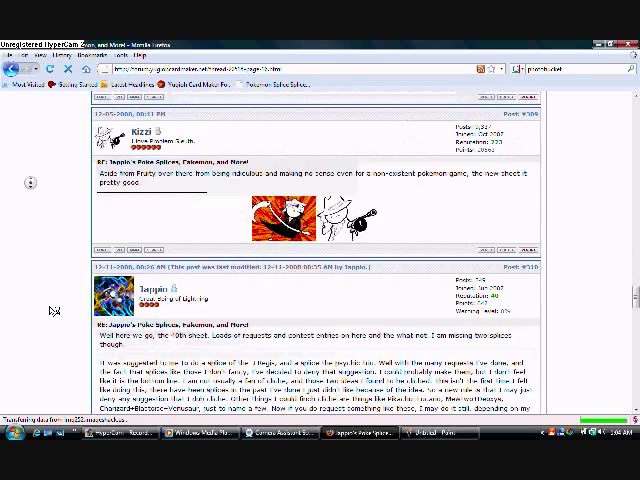
scroll(52, 310, "up", 1)
scroll(53, 307, "up", 5)
scroll(52, 308, "up", 1)
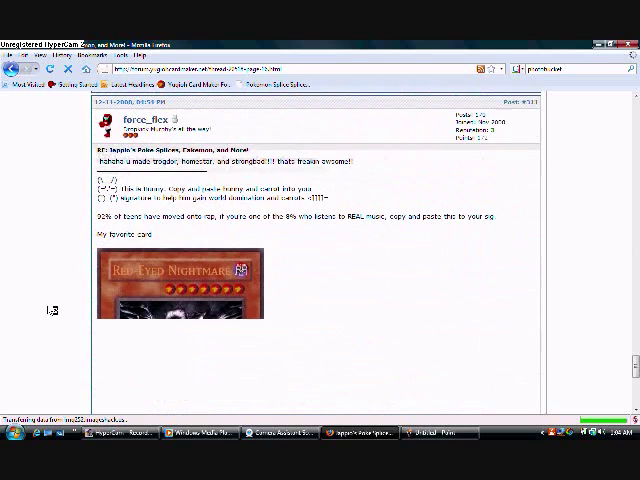
scroll(50, 310, "up", 1)
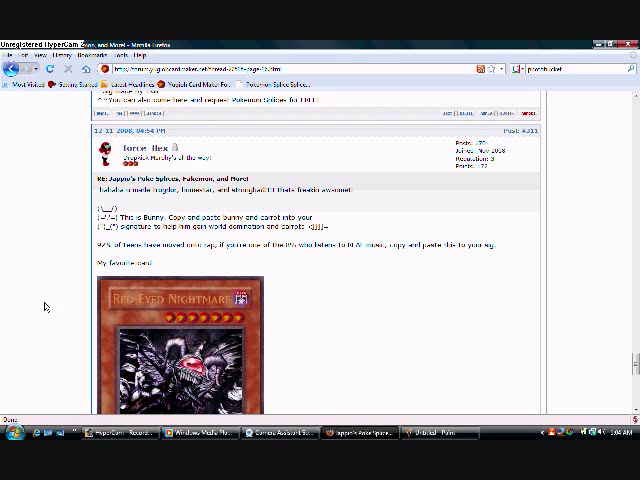
scroll(60, 271, "down", 3)
scroll(59, 249, "down", 3)
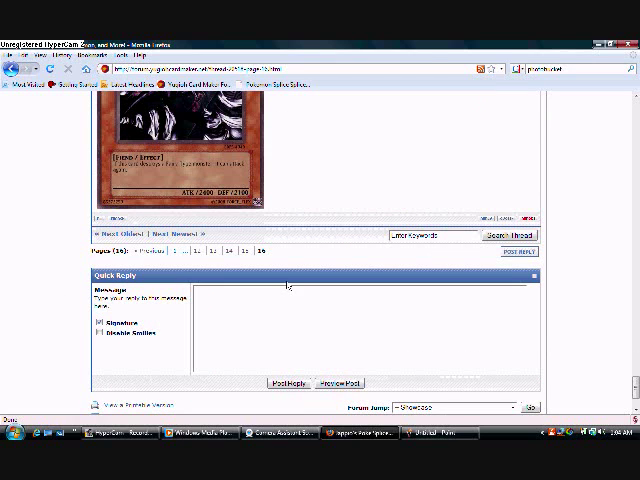
Step: Start a new reply and paste the Photobucket IMG code into the message box
left_click(519, 252)
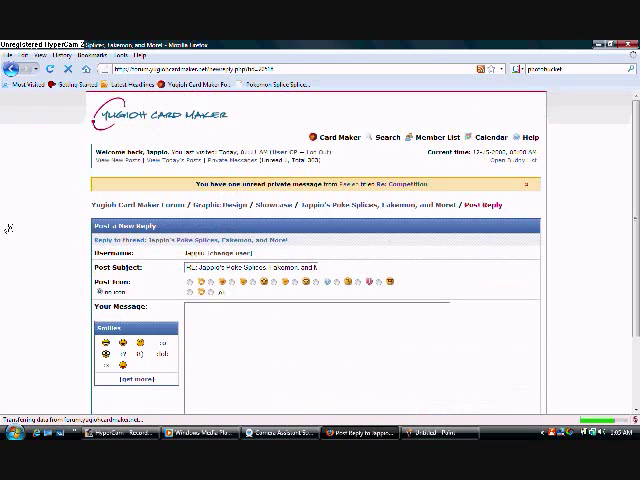
scroll(22, 212, "down", 3)
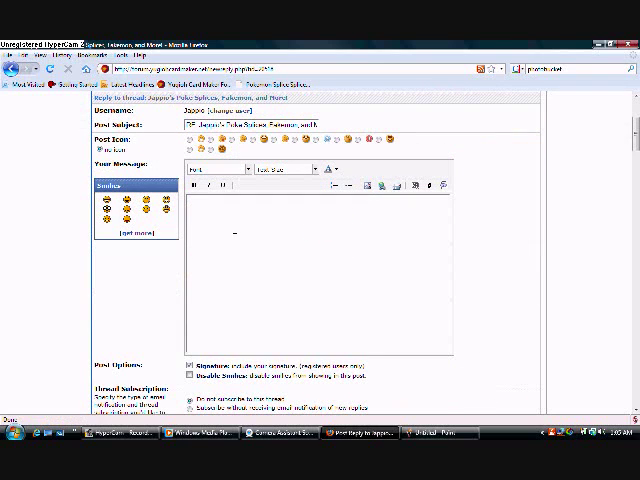
right_click(236, 239)
left_click(262, 283)
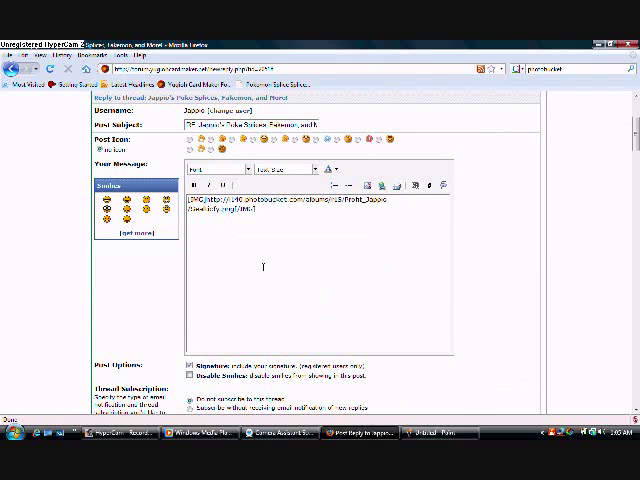
Step: Write a note about the new sprite above the image code, then preview the reply
double_click(245, 208)
left_click(286, 214)
left_click_drag(254, 208, 230, 219)
left_click(254, 222)
key("Return")
key("Return")
type("This is my new sprite that I'm using in my soon to be made video tutorial. It o")
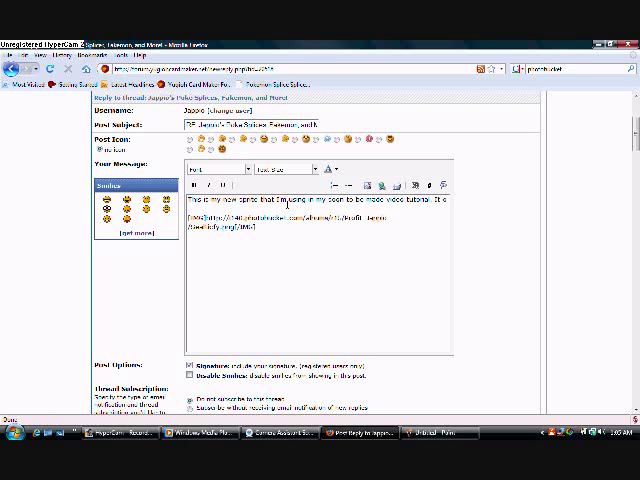
type("a")
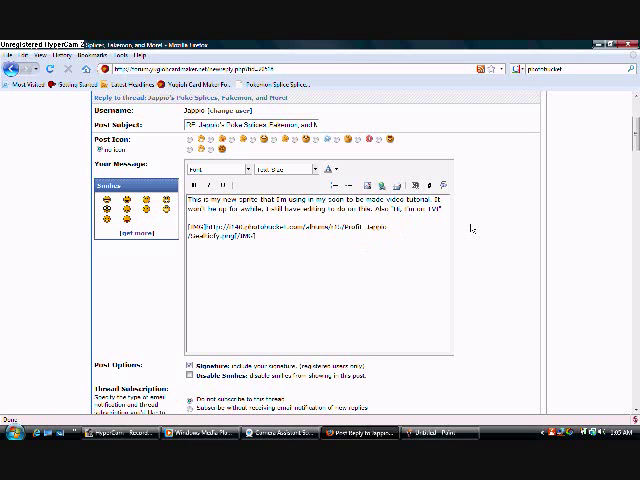
key("Return")
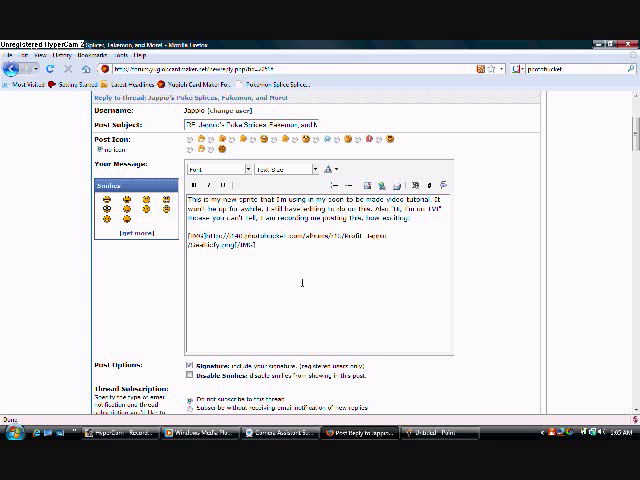
scroll(301, 283, "down", 3)
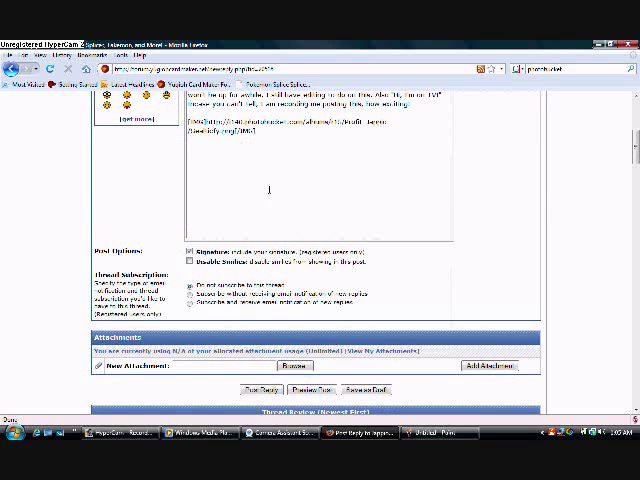
scroll(268, 190, "up", 2)
scroll(356, 221, "down", 1)
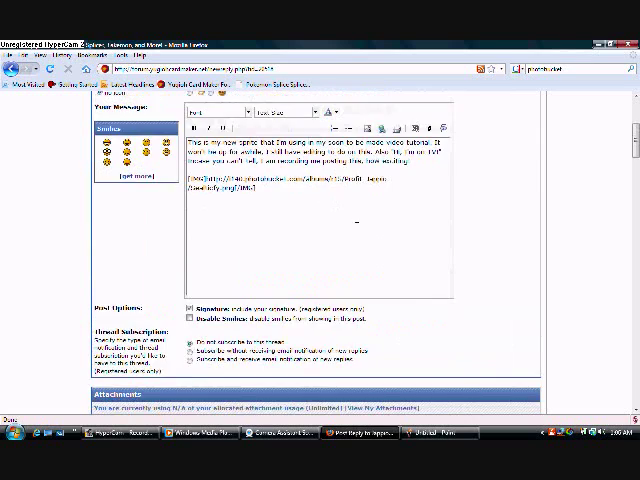
scroll(356, 221, "down", 4)
left_click(312, 304)
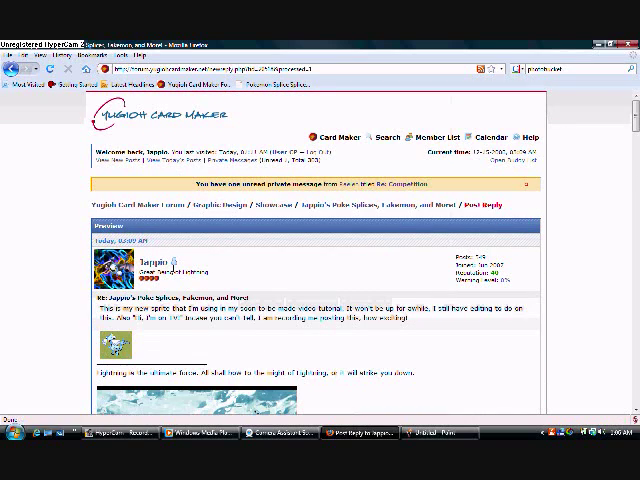
scroll(185, 300, "down", 2)
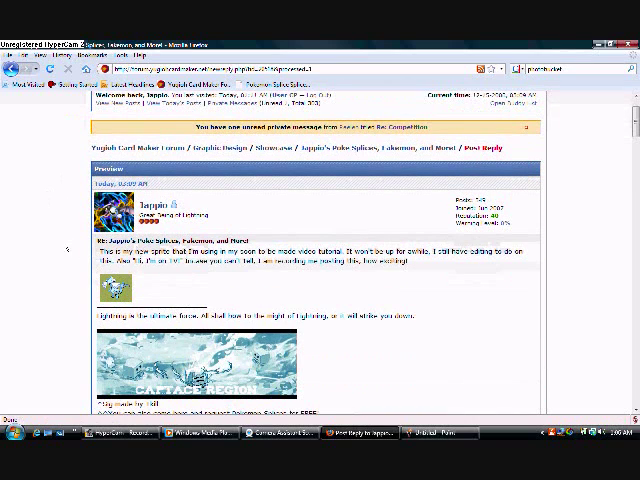
Step: Review the note in the preview, then submit the reply with Alt+S
left_click_drag(98, 250, 408, 262)
left_click(139, 298)
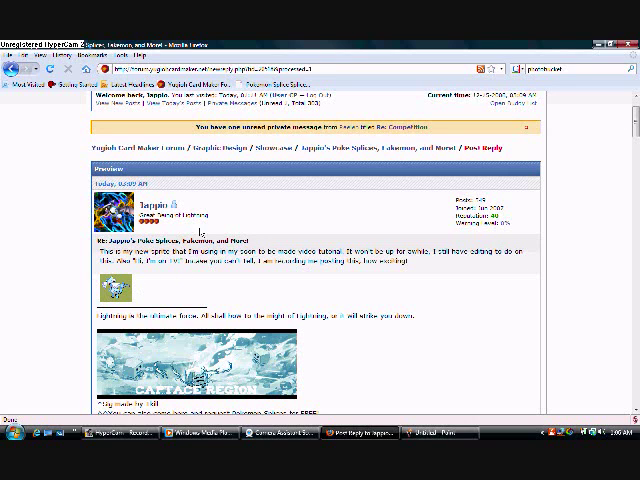
scroll(383, 299, "down", 3)
scroll(366, 284, "down", 5)
scroll(200, 230, "down", 3)
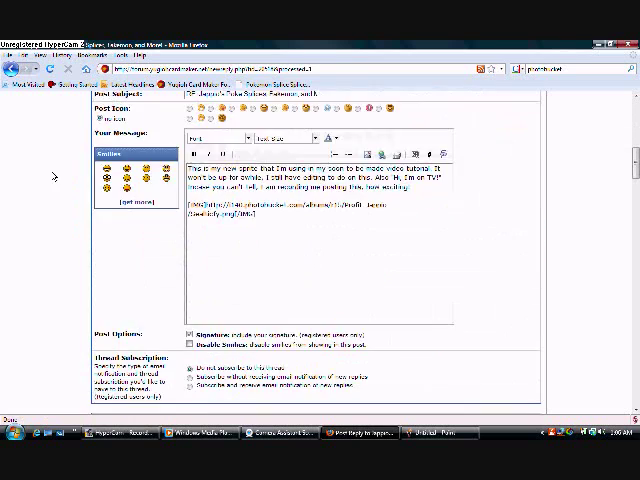
scroll(54, 177, "down", 3)
key("alt+s")
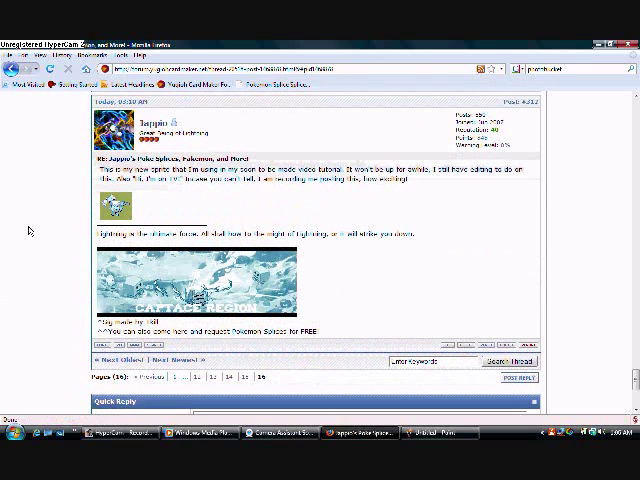
scroll(30, 215, "up", 3)
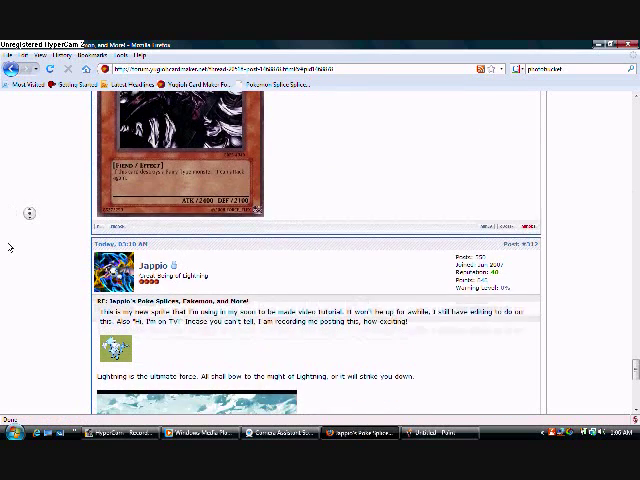
Step: Scroll through the newly posted sprite reply, then minimize Firefox
middle_click(18, 250)
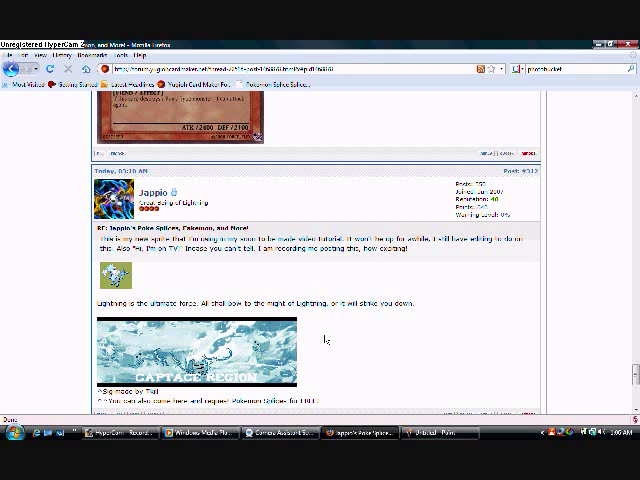
left_click(362, 432)
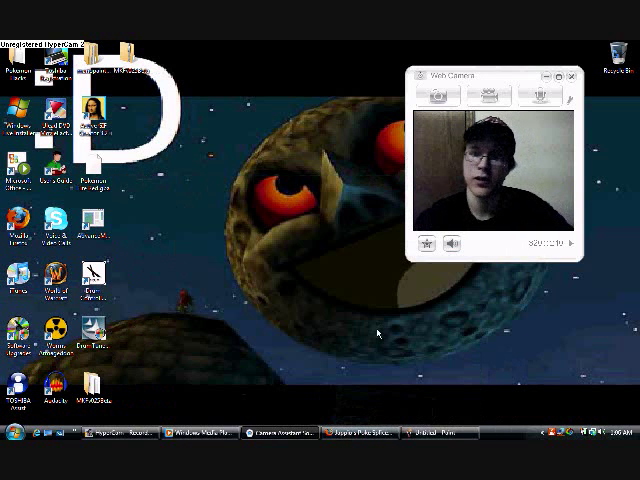